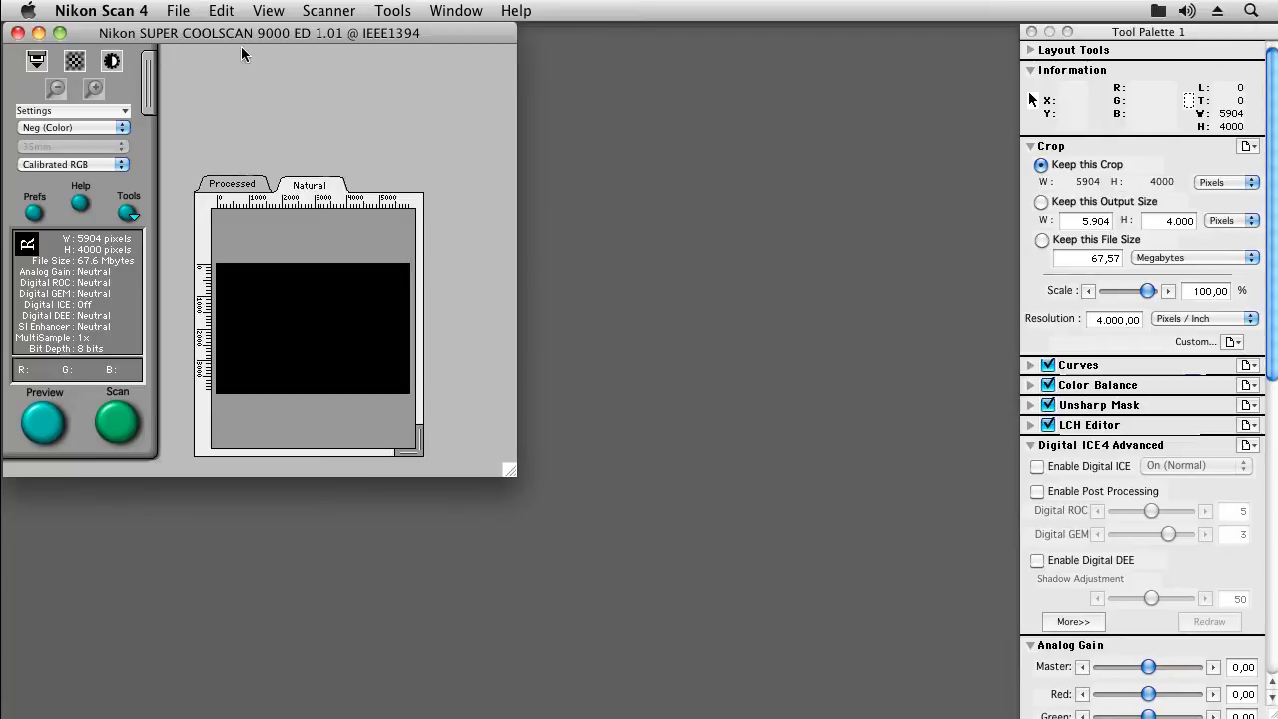
# Step: In Preferences, uncheck Use Nikon Color Management System, set preview gamma to 1, and confirm
pyautogui.click(124, 16)
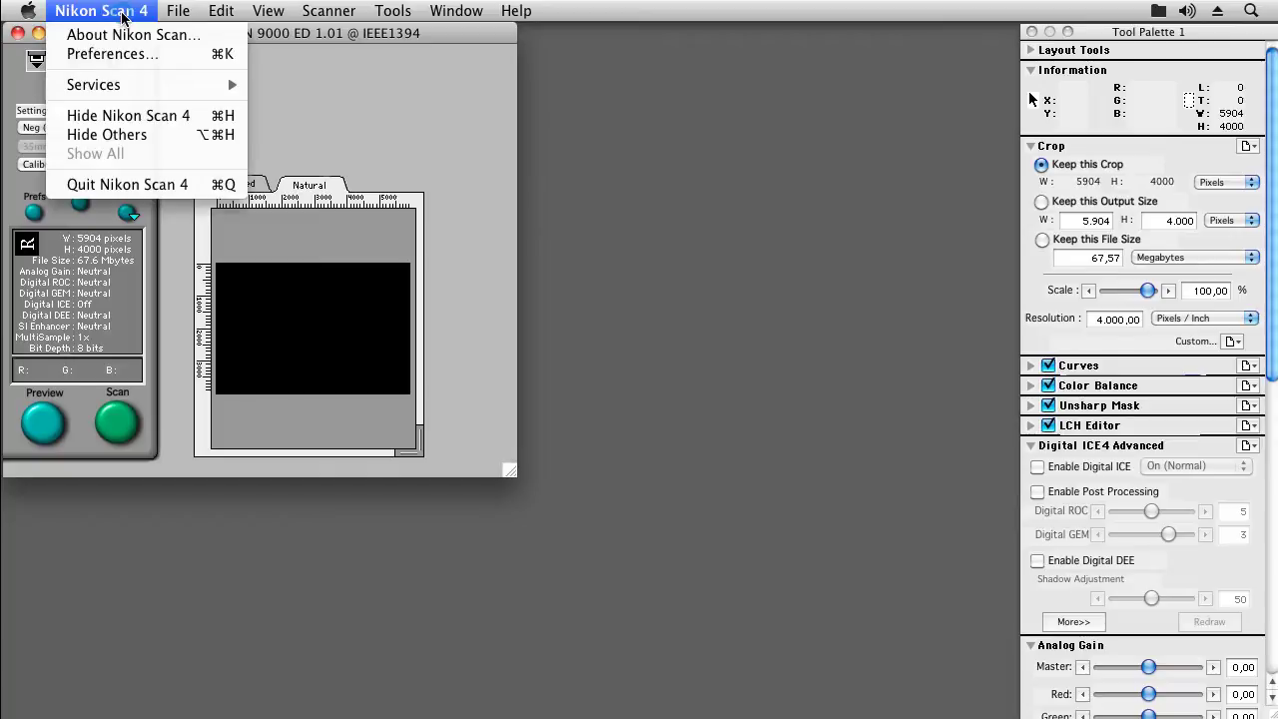
pyautogui.click(107, 54)
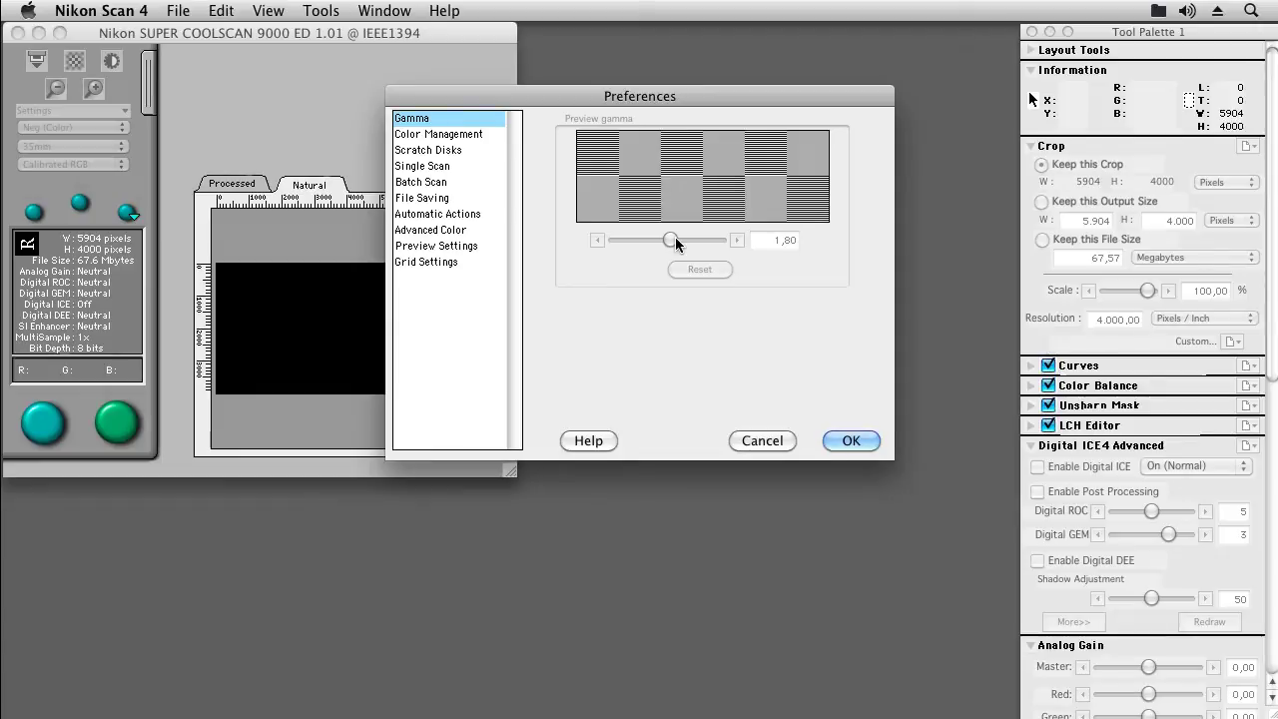
pyautogui.click(482, 135)
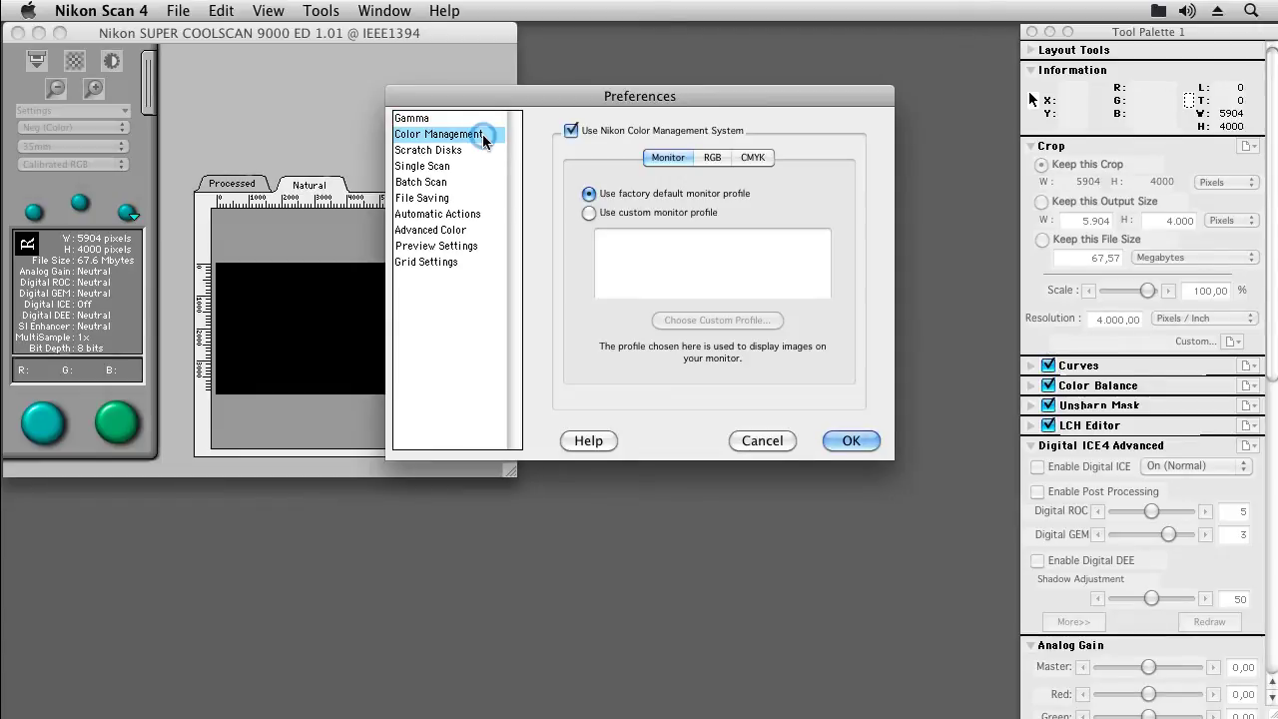
pyautogui.click(589, 129)
pyautogui.click(430, 119)
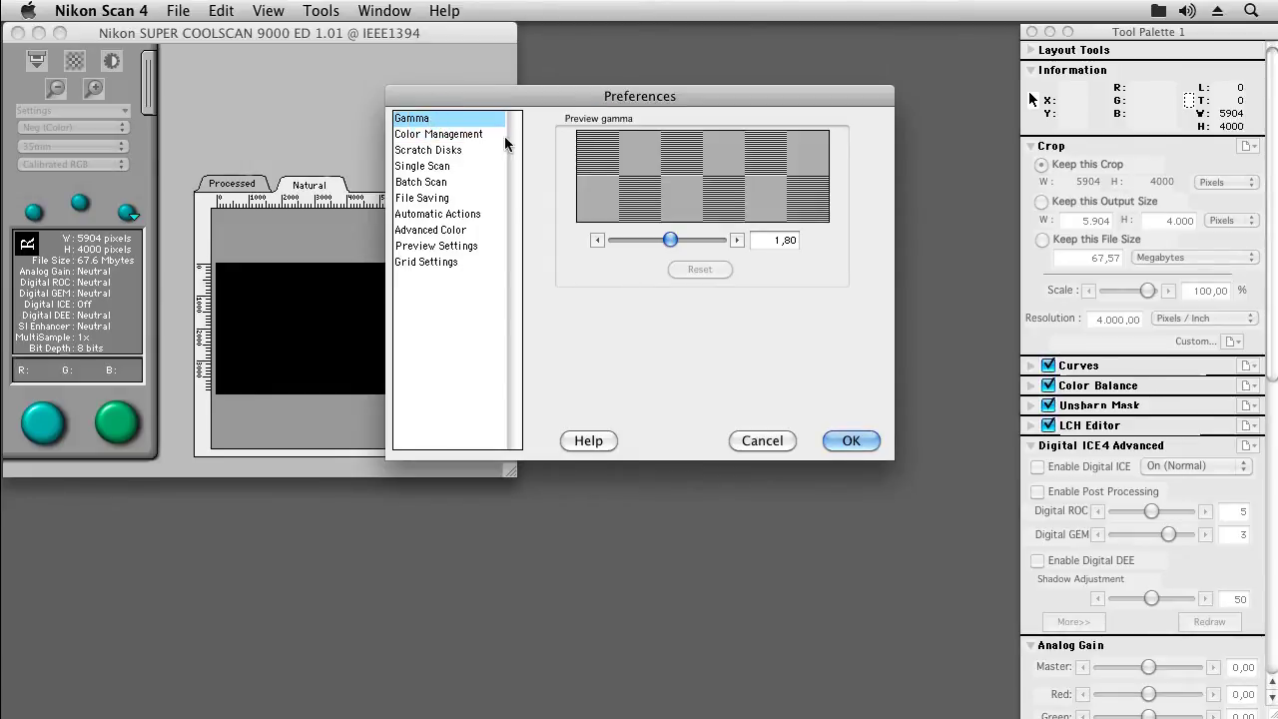
pyautogui.doubleClick(785, 240)
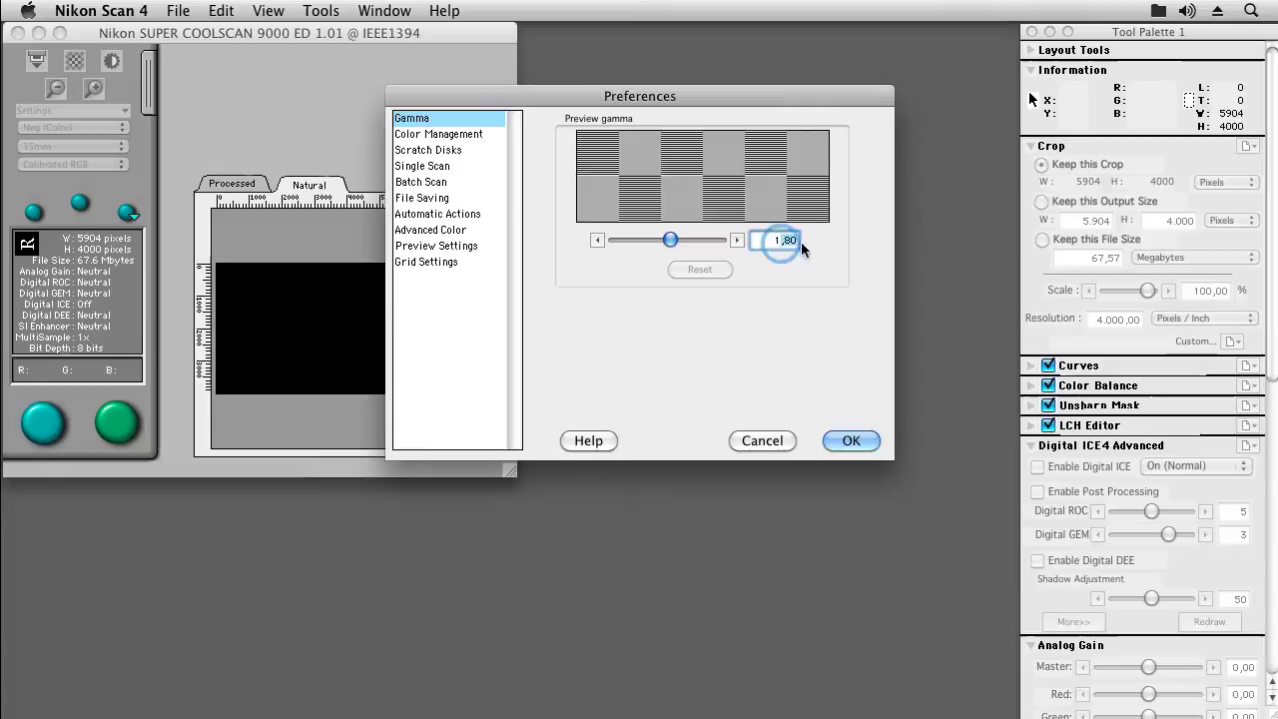
pyautogui.write('1')
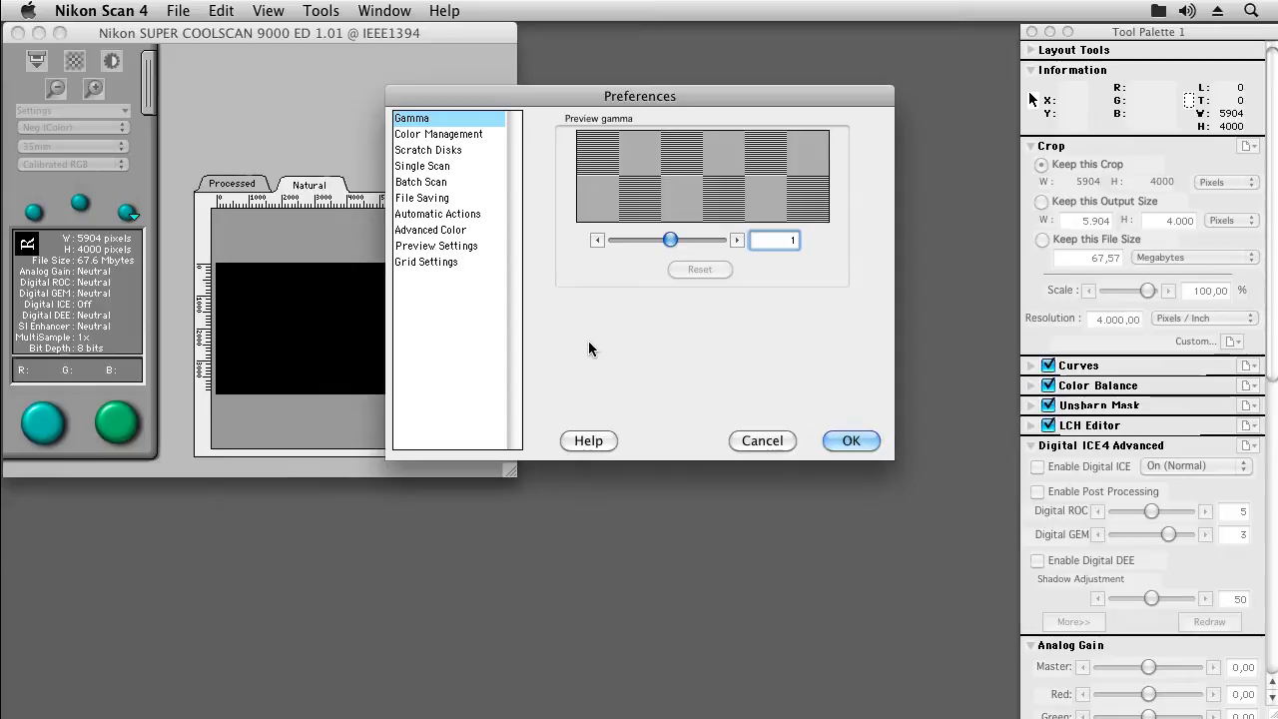
pyautogui.click(456, 230)
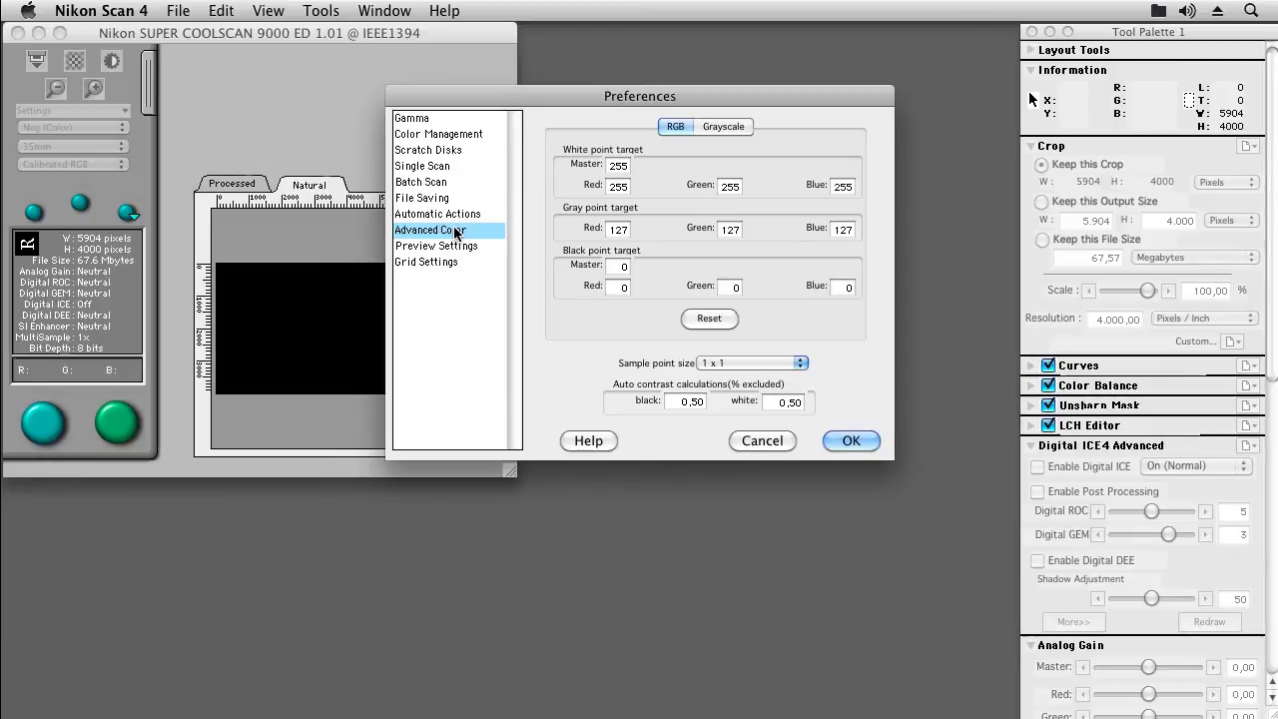
pyautogui.click(854, 440)
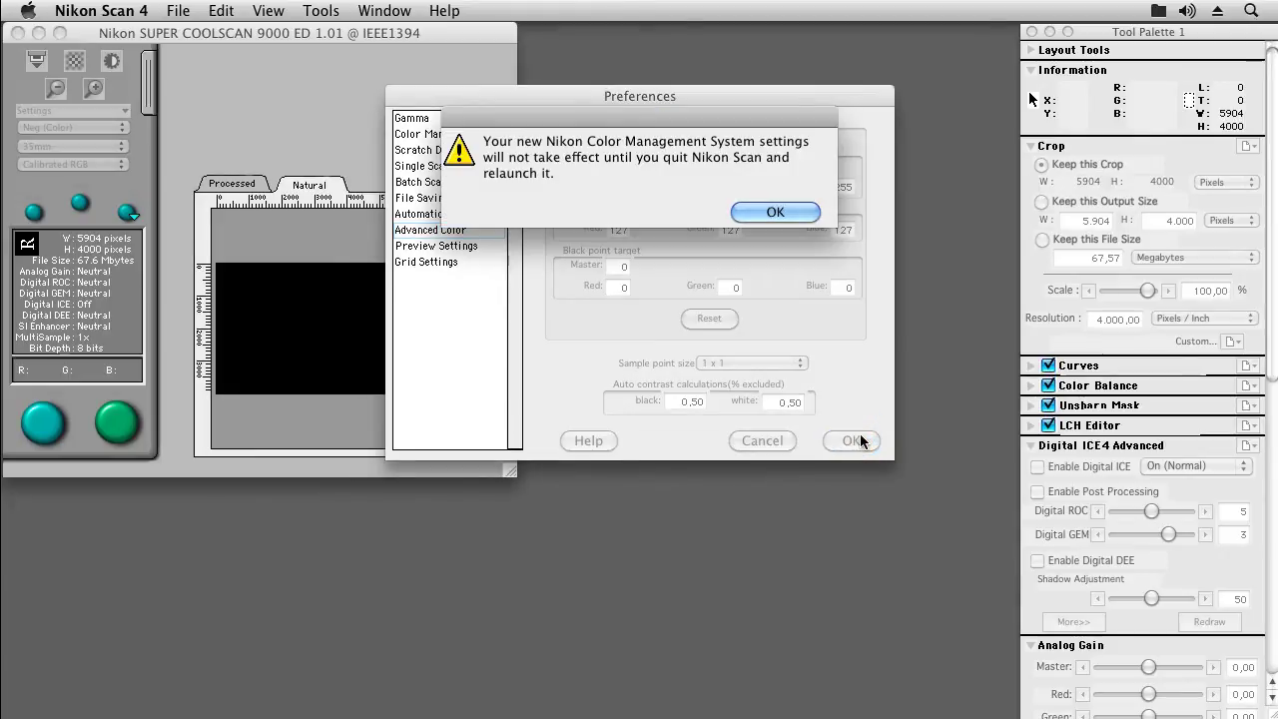
# Step: Dismiss the relaunch notice, quit Nikon Scan 4, and relaunch it from the Dock
pyautogui.click(783, 209)
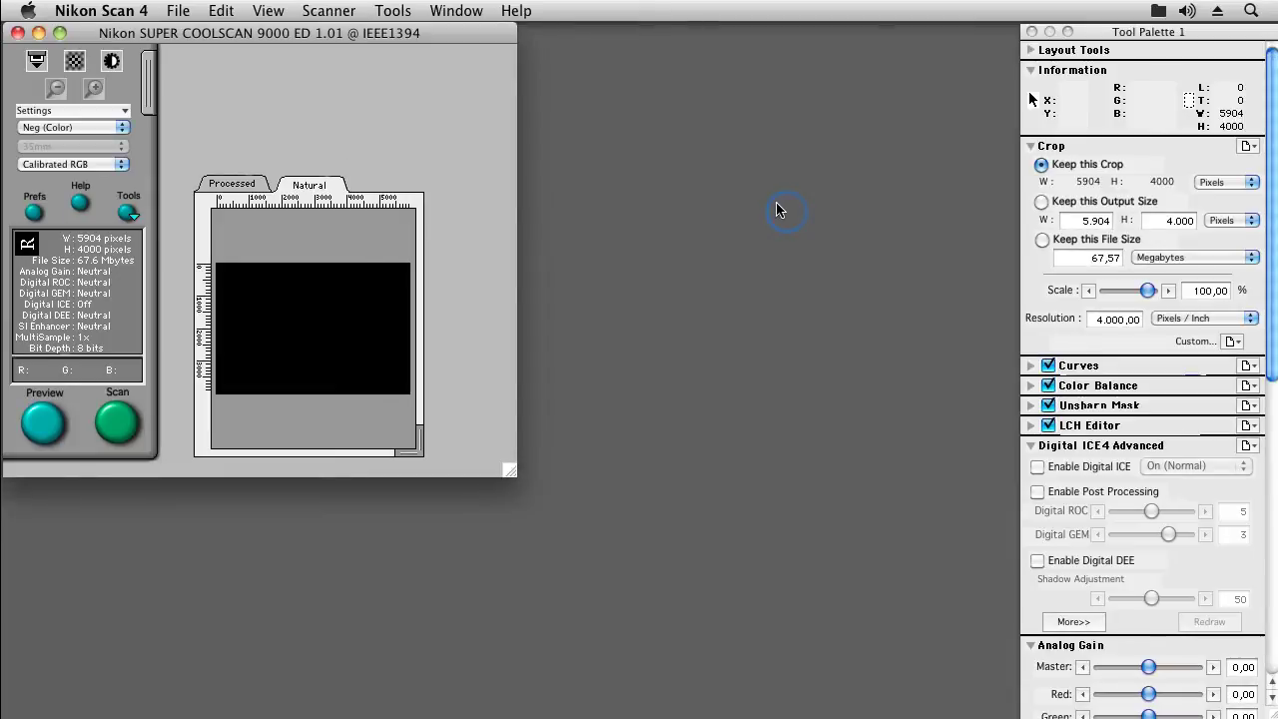
pyautogui.click(101, 10)
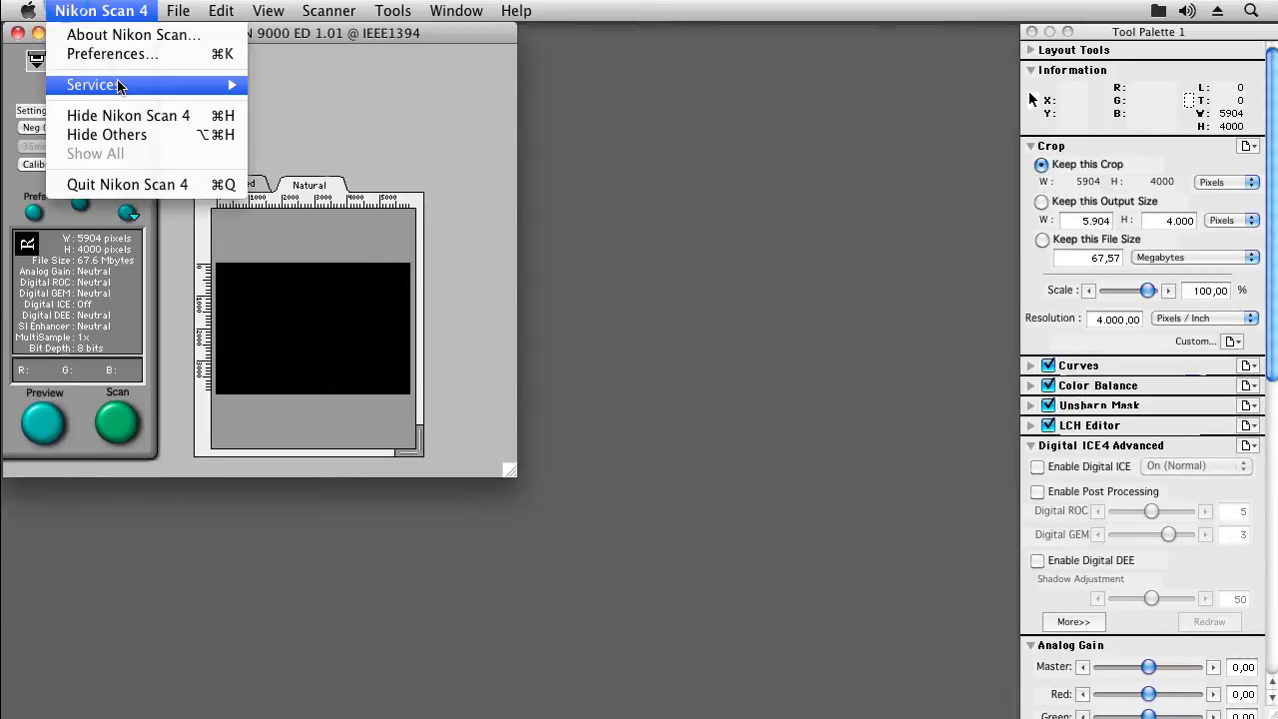
pyautogui.click(108, 187)
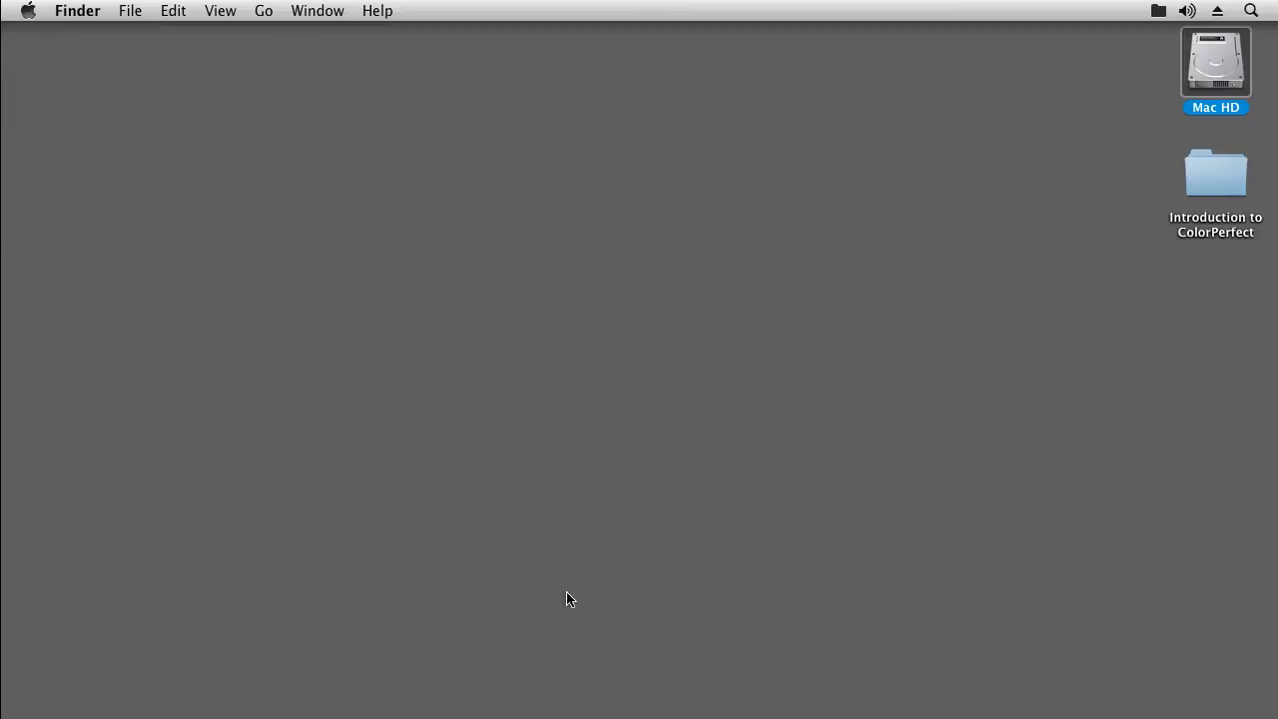
pyautogui.moveTo(708, 699)
pyautogui.click(622, 701)
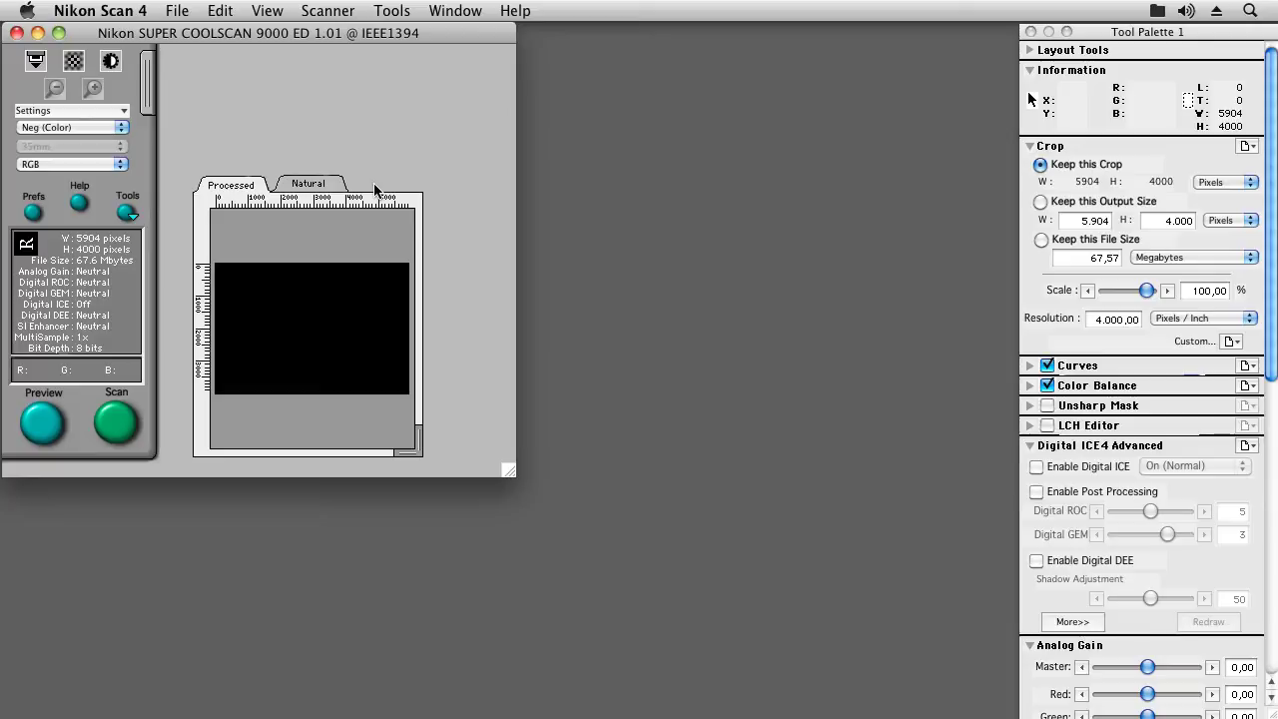
# Step: Switch the scanner window's film type popup from Neg (Color) to Positive
pyautogui.click(89, 127)
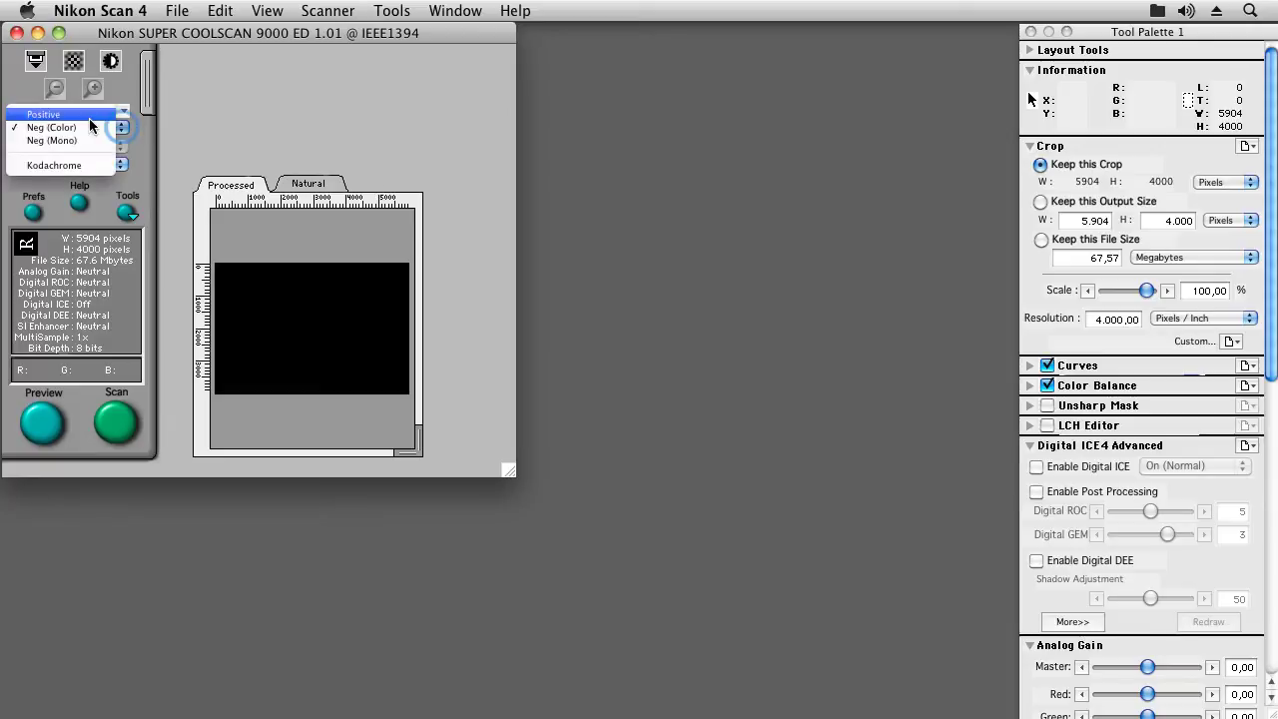
pyautogui.click(89, 115)
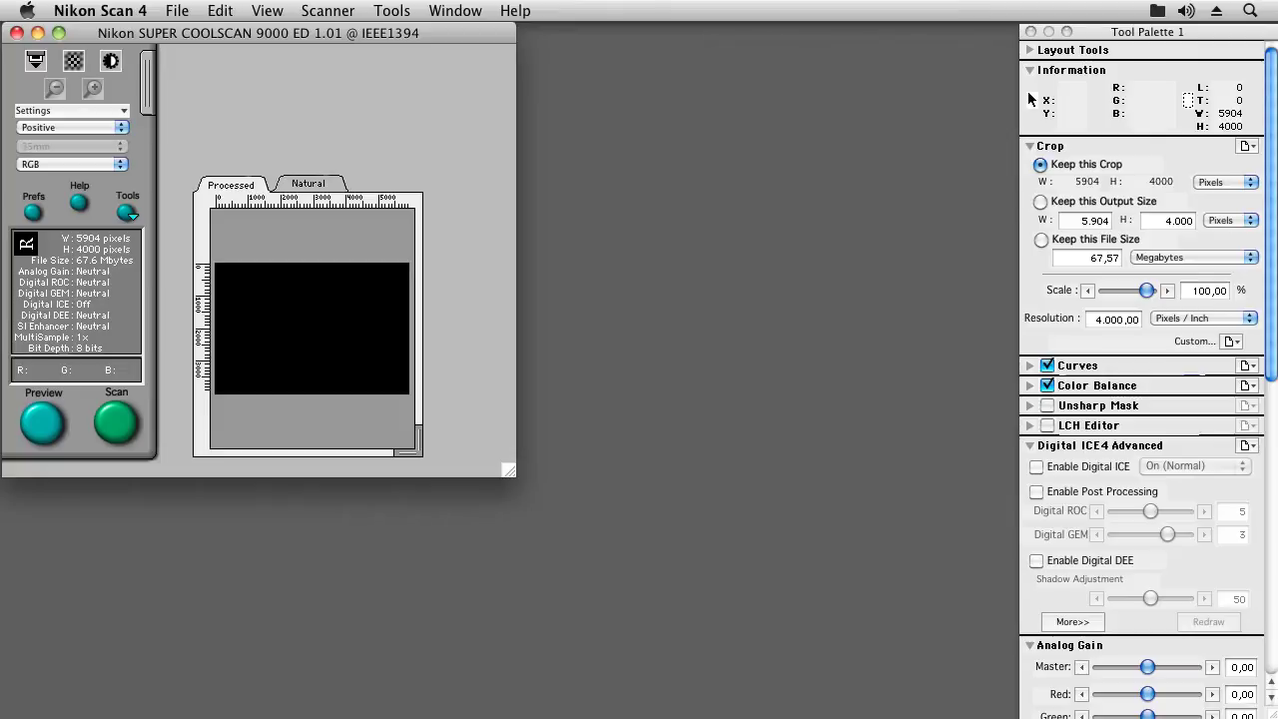
# Step: Uncheck Curves and Color Balance, and enable Digital ICE in On (Normal) mode
pyautogui.click(1048, 365)
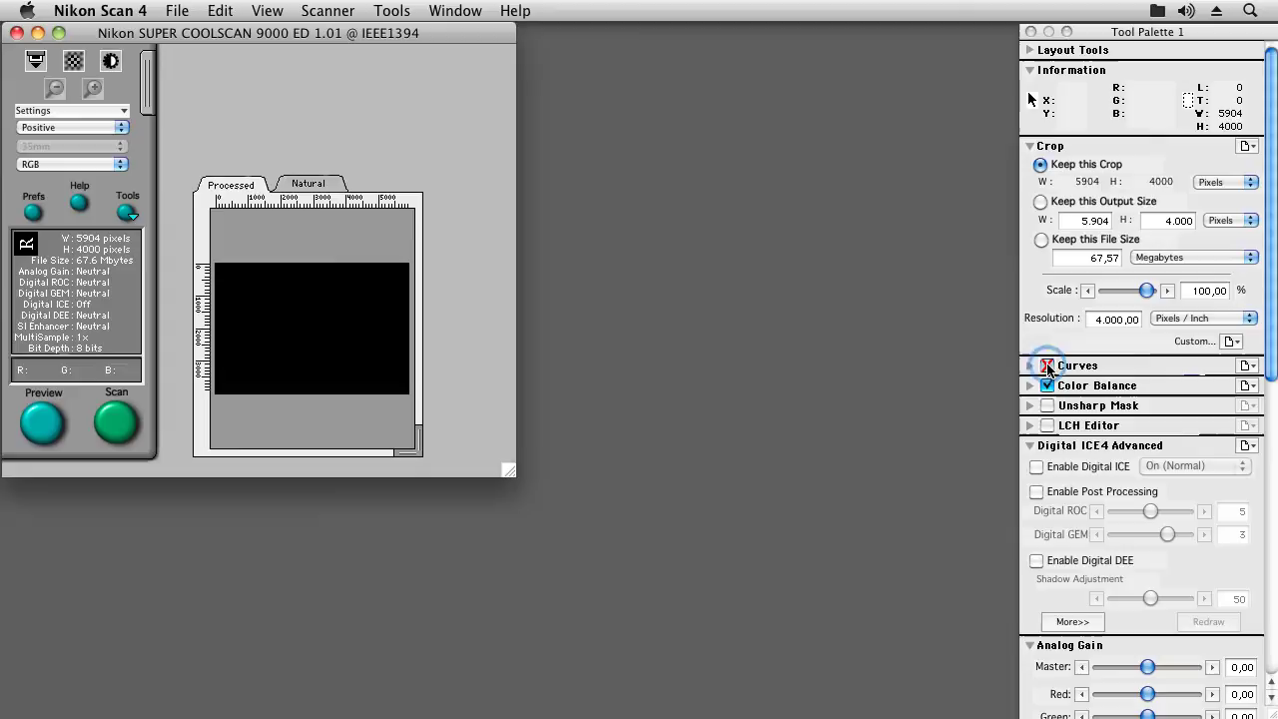
pyautogui.click(1047, 386)
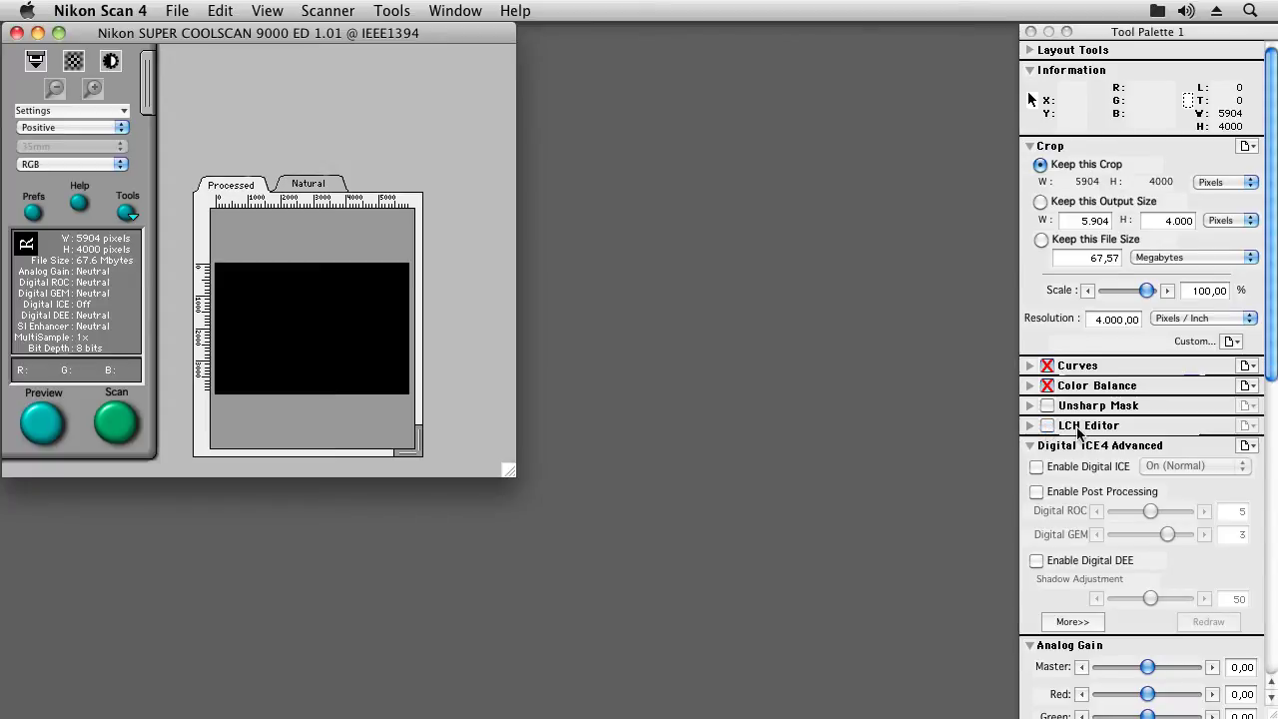
pyautogui.click(1057, 465)
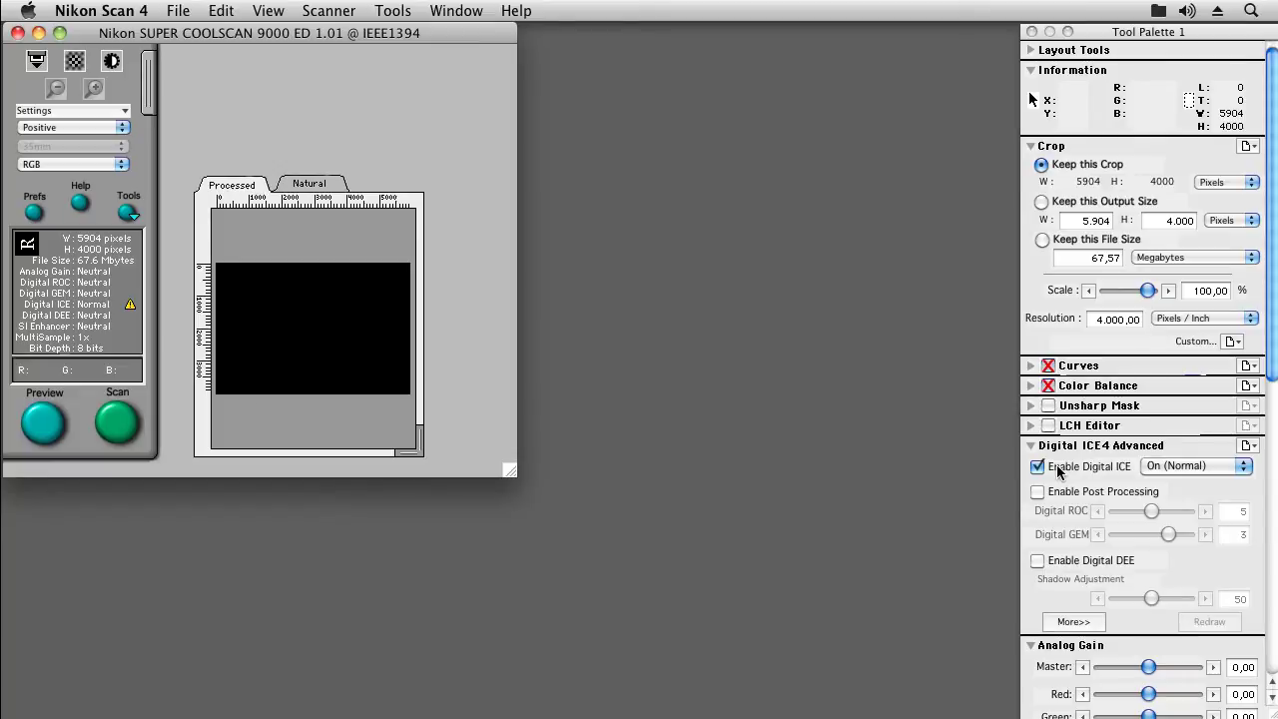
pyautogui.click(1244, 467)
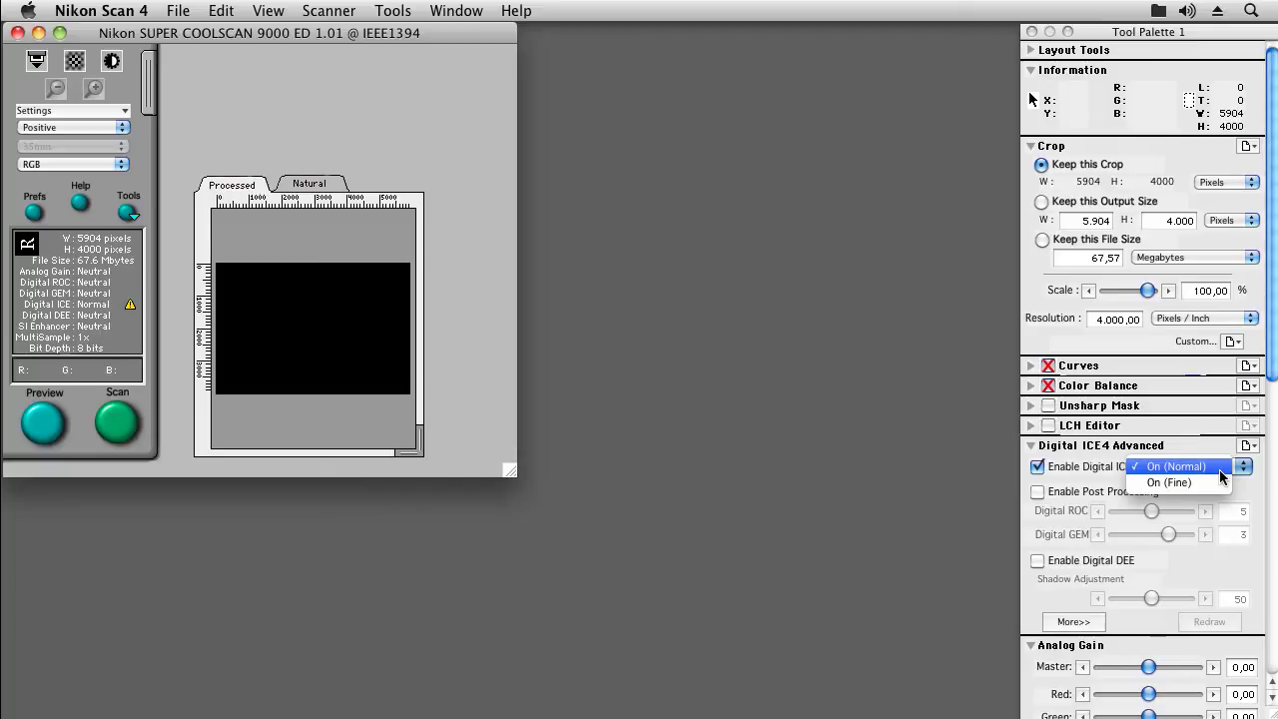
pyautogui.click(1220, 471)
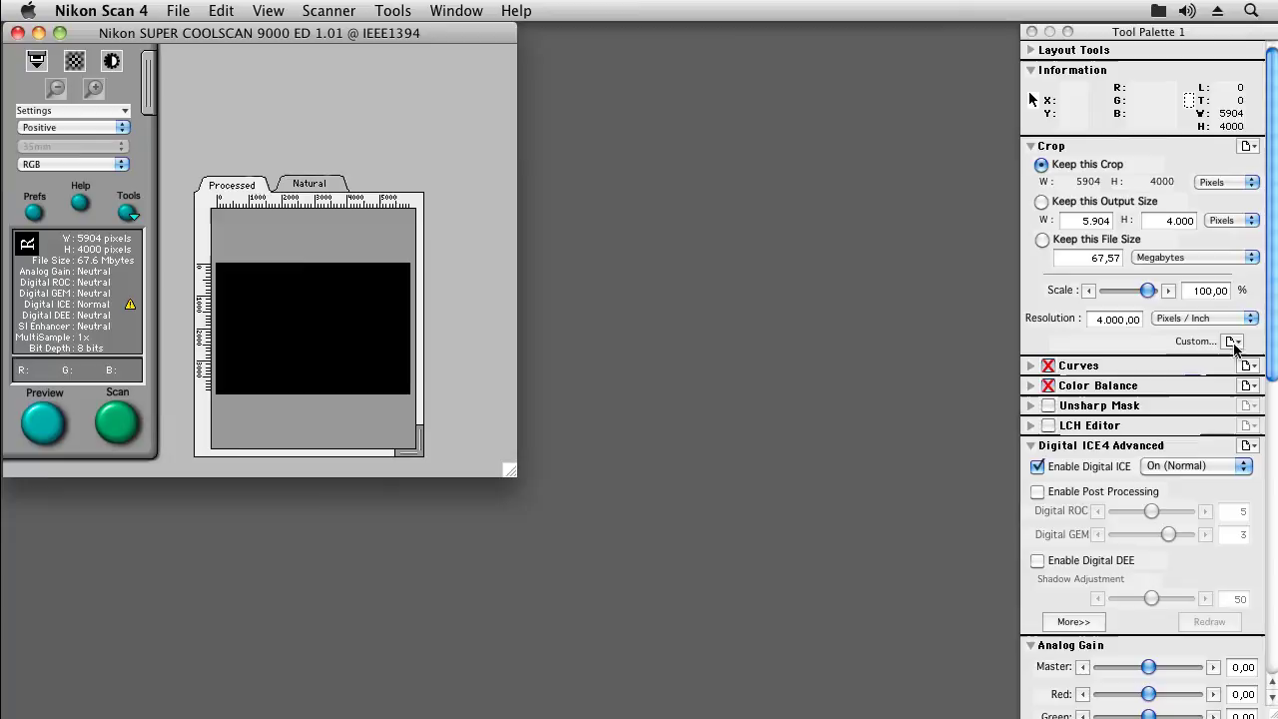
pyautogui.scroll(-5, 1261, 523)
pyautogui.scroll(-1, 1260, 569)
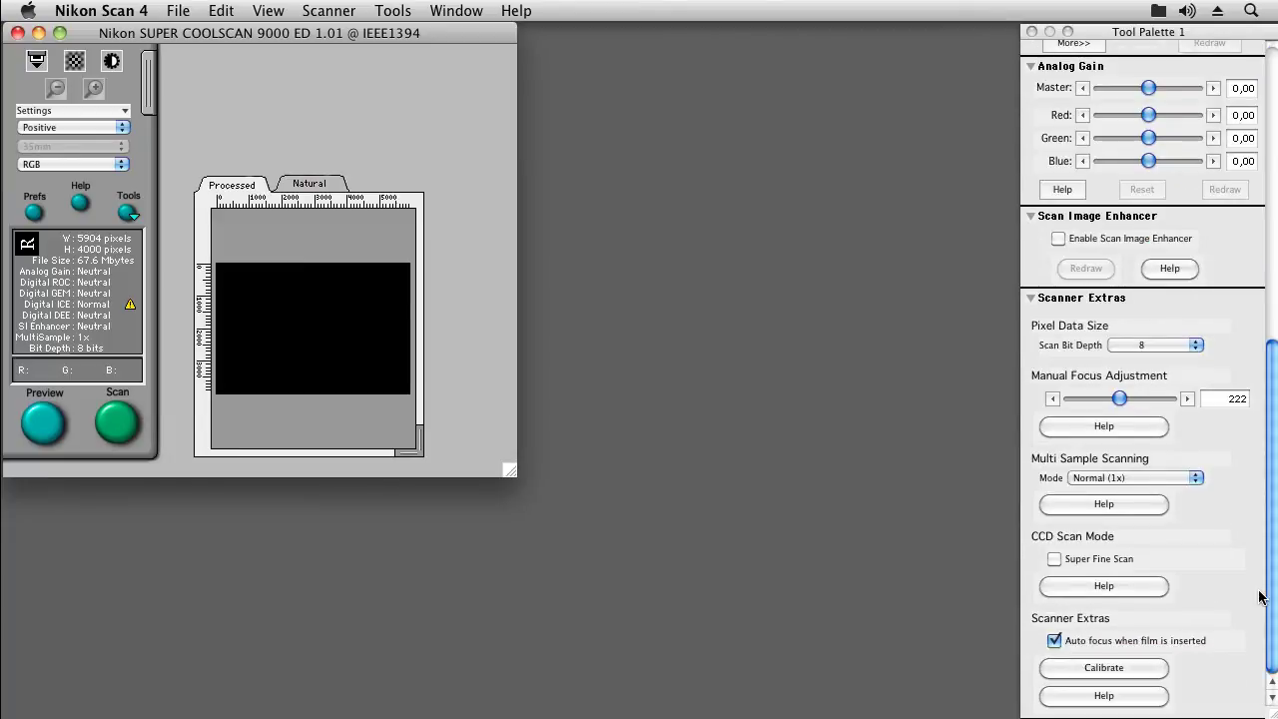
pyautogui.click(1153, 349)
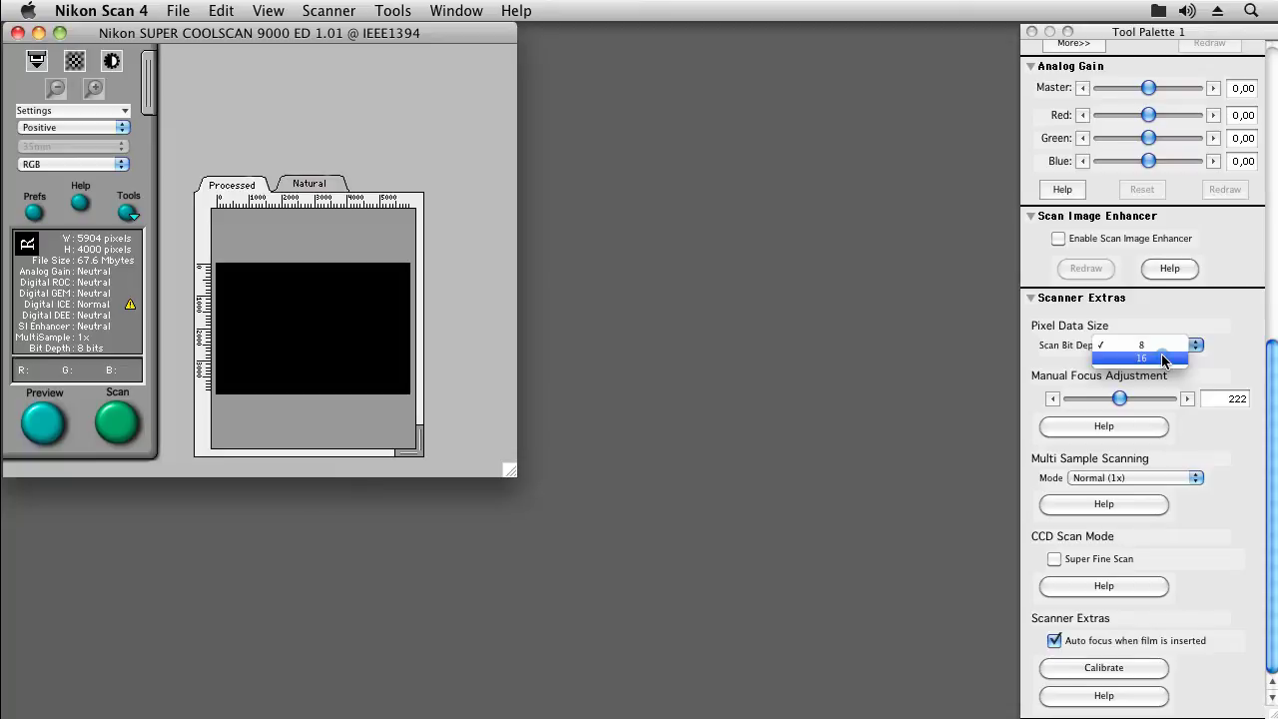
pyautogui.click(1163, 358)
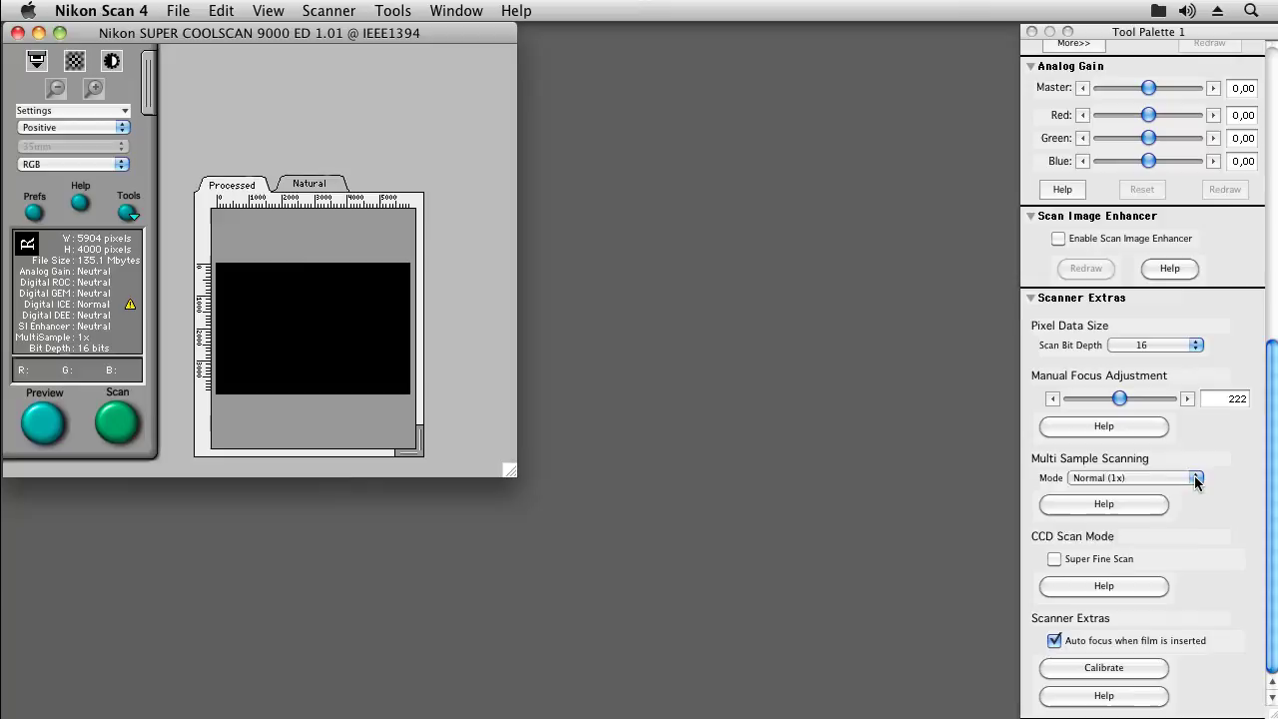
pyautogui.click(1195, 477)
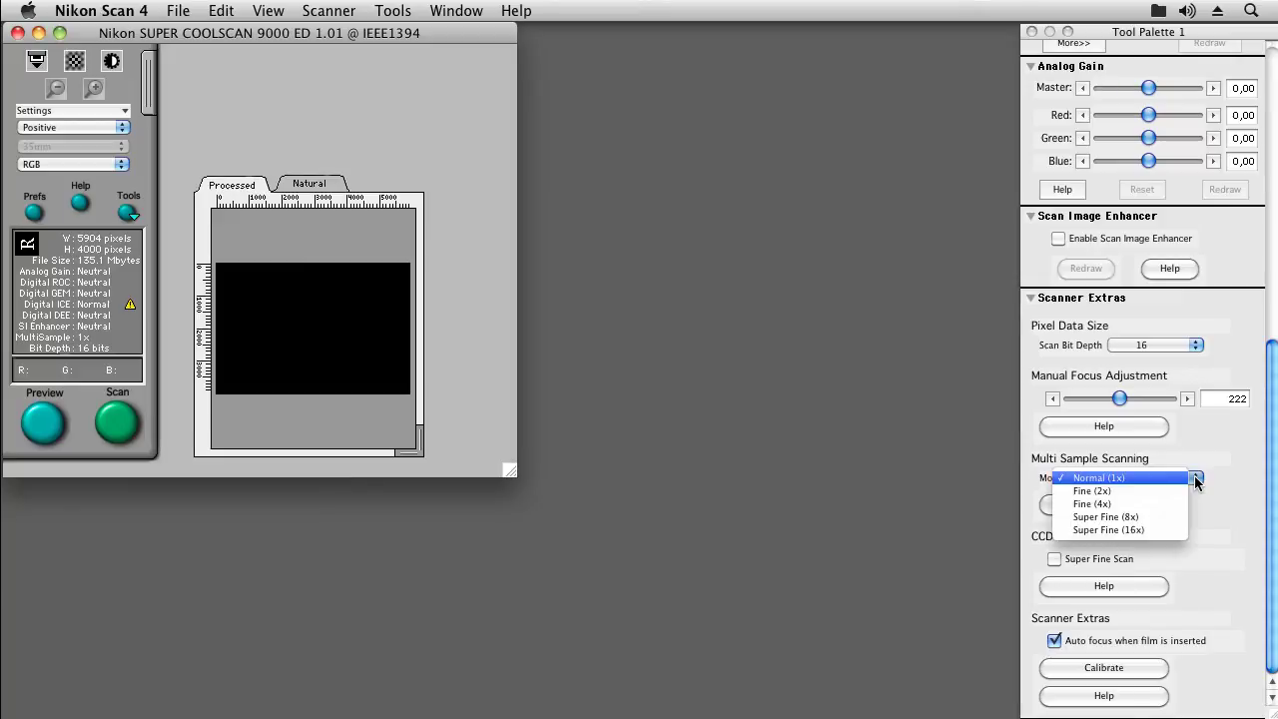
pyautogui.click(1195, 477)
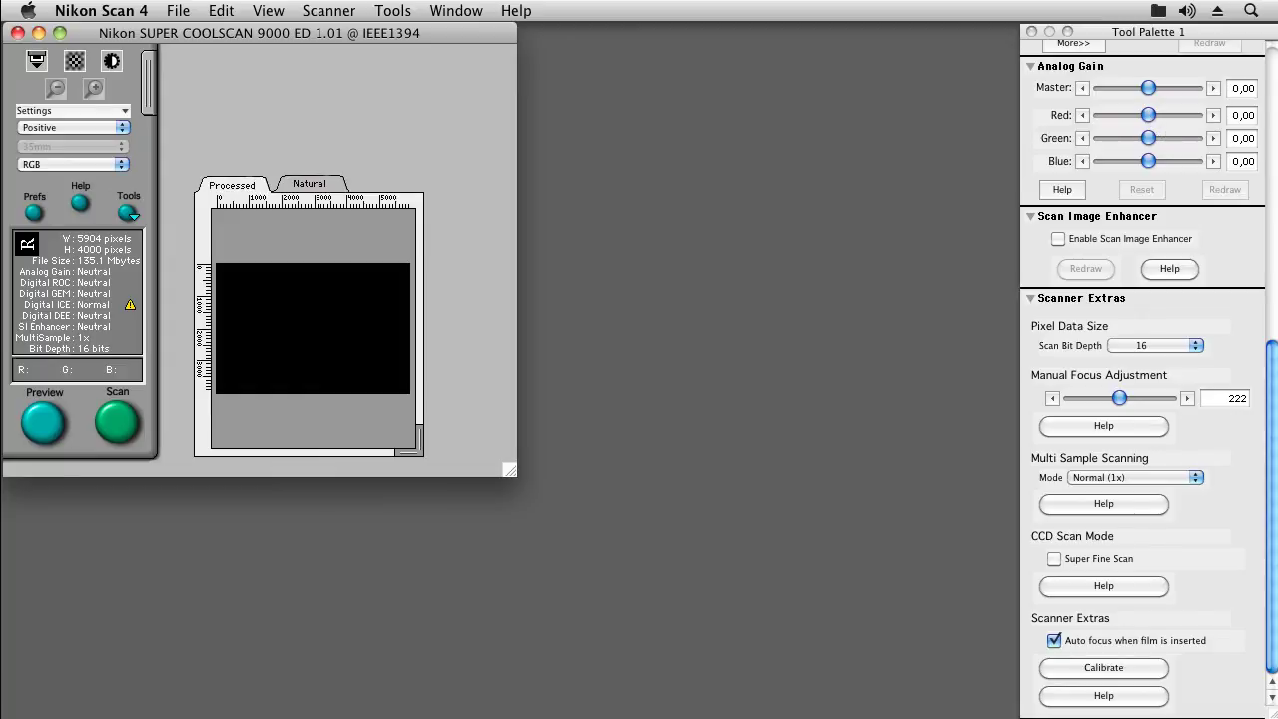
# Step: Enter analog gain of 1 for Green and 2 for Blue, leaving Master and Red at zero
pyautogui.click(1241, 138)
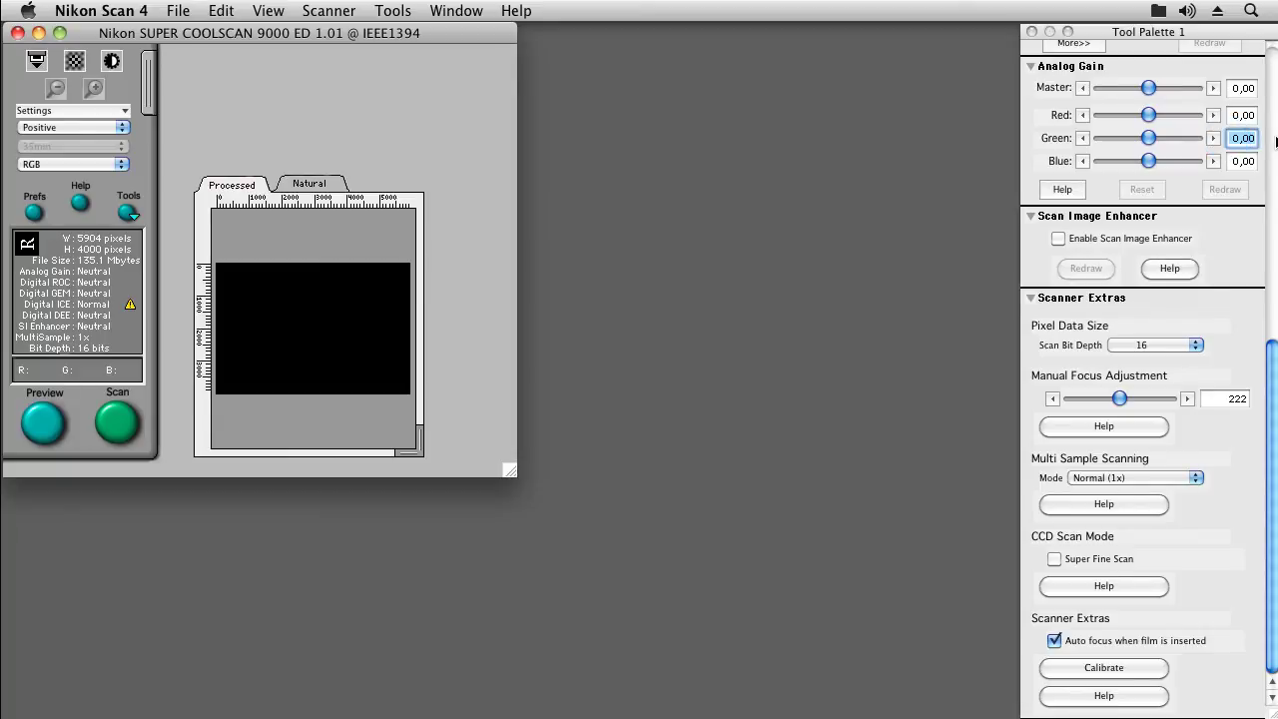
pyautogui.write('1')
pyautogui.click(1242, 161)
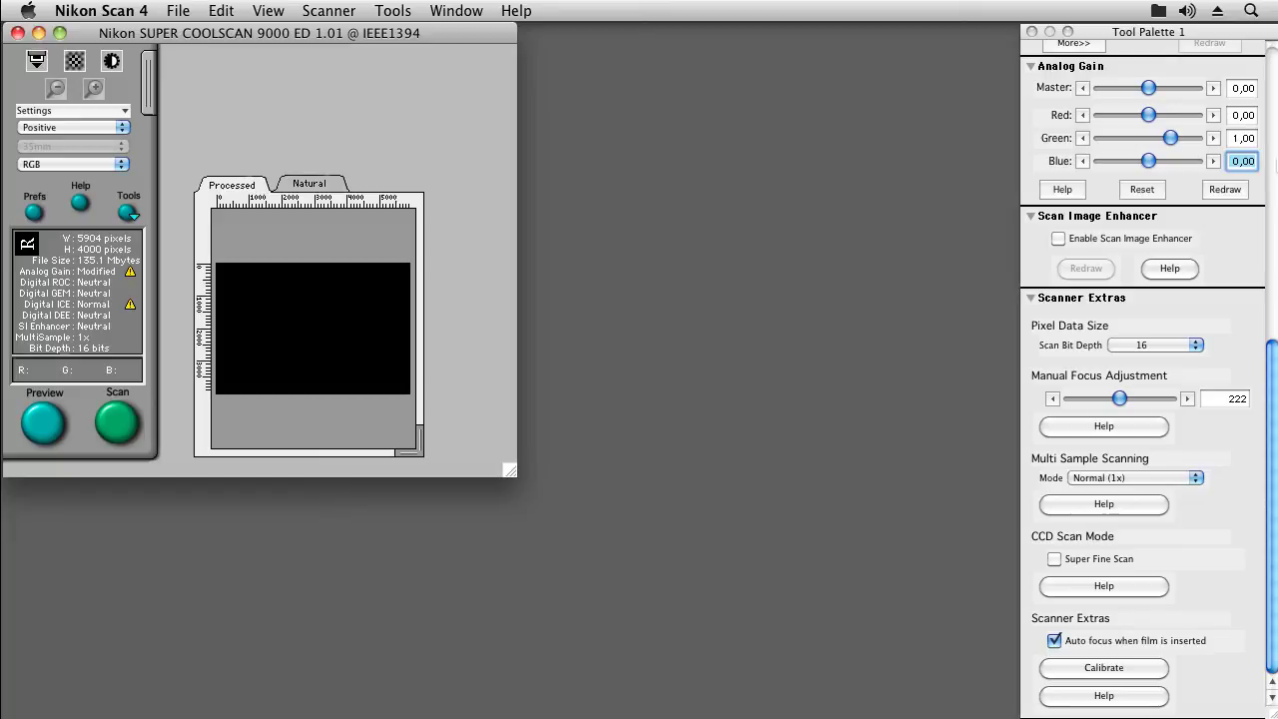
pyautogui.write('2')
pyautogui.hotkey('shift', 'Tab')
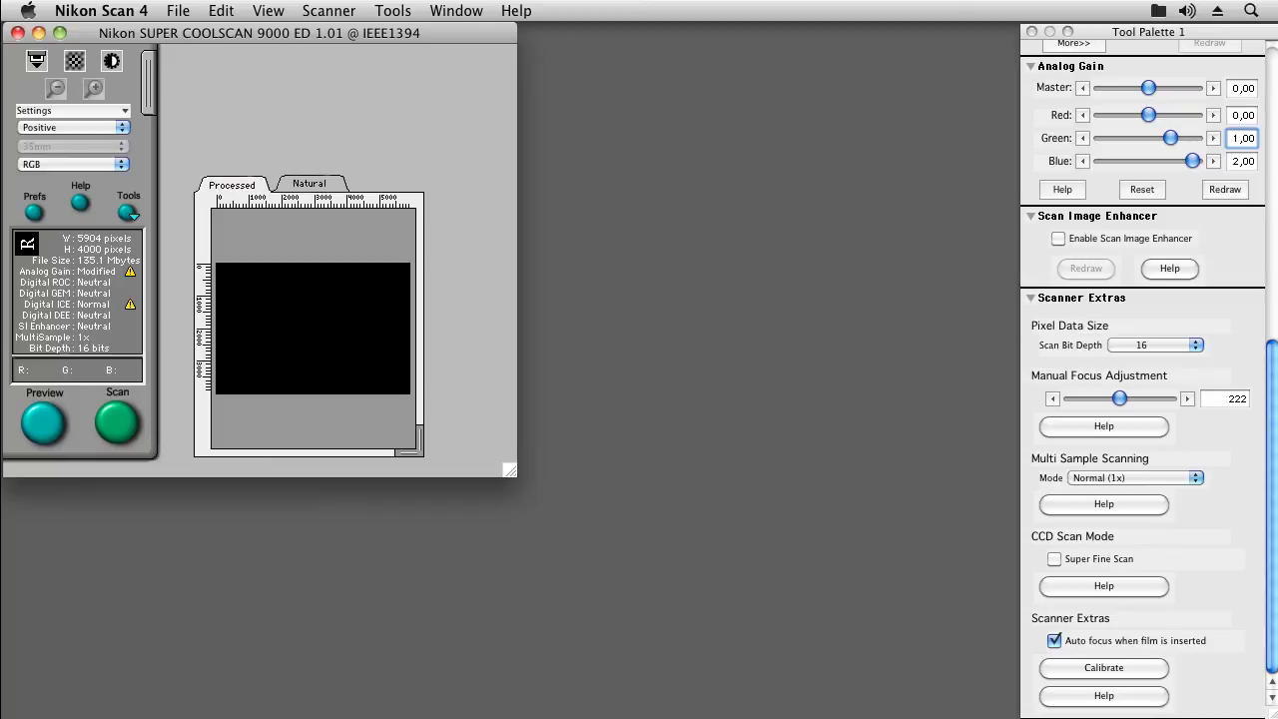
pyautogui.press('Return')
# Step: Select frame 1 in the film strip and name its saved settings 'linear negative 1x 1G2B'
pyautogui.click(147, 86)
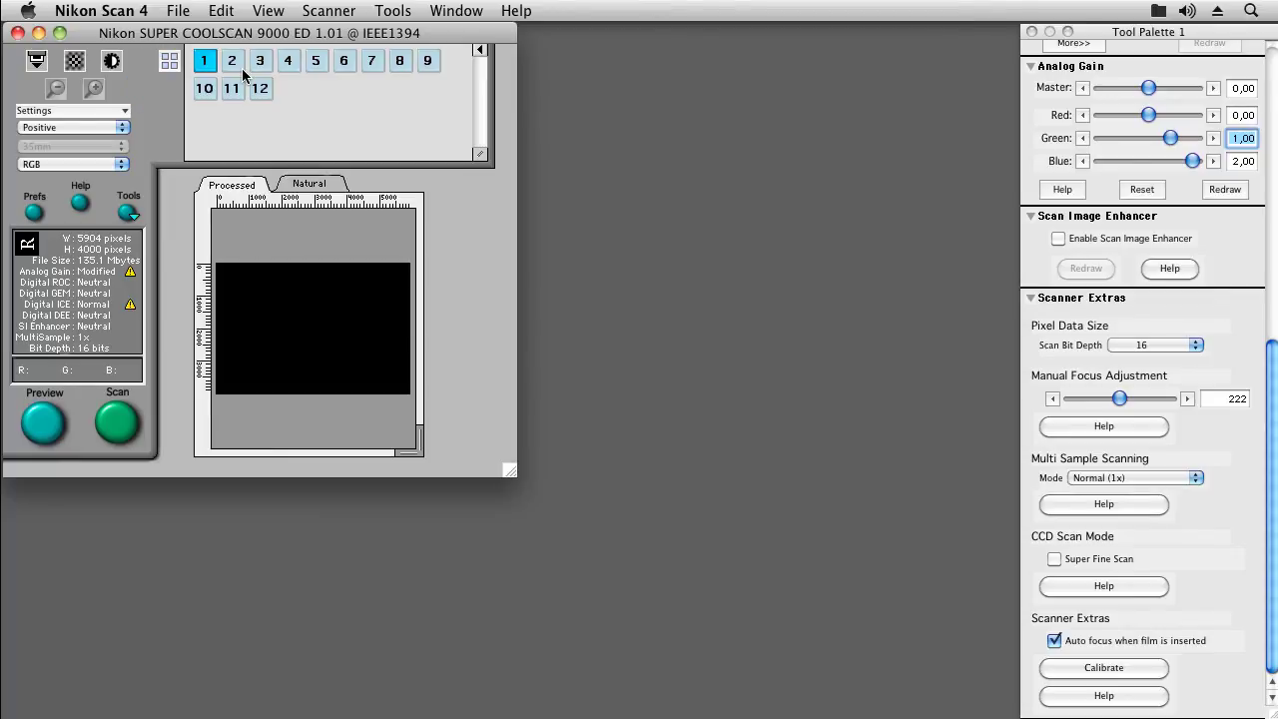
pyautogui.click(259, 62)
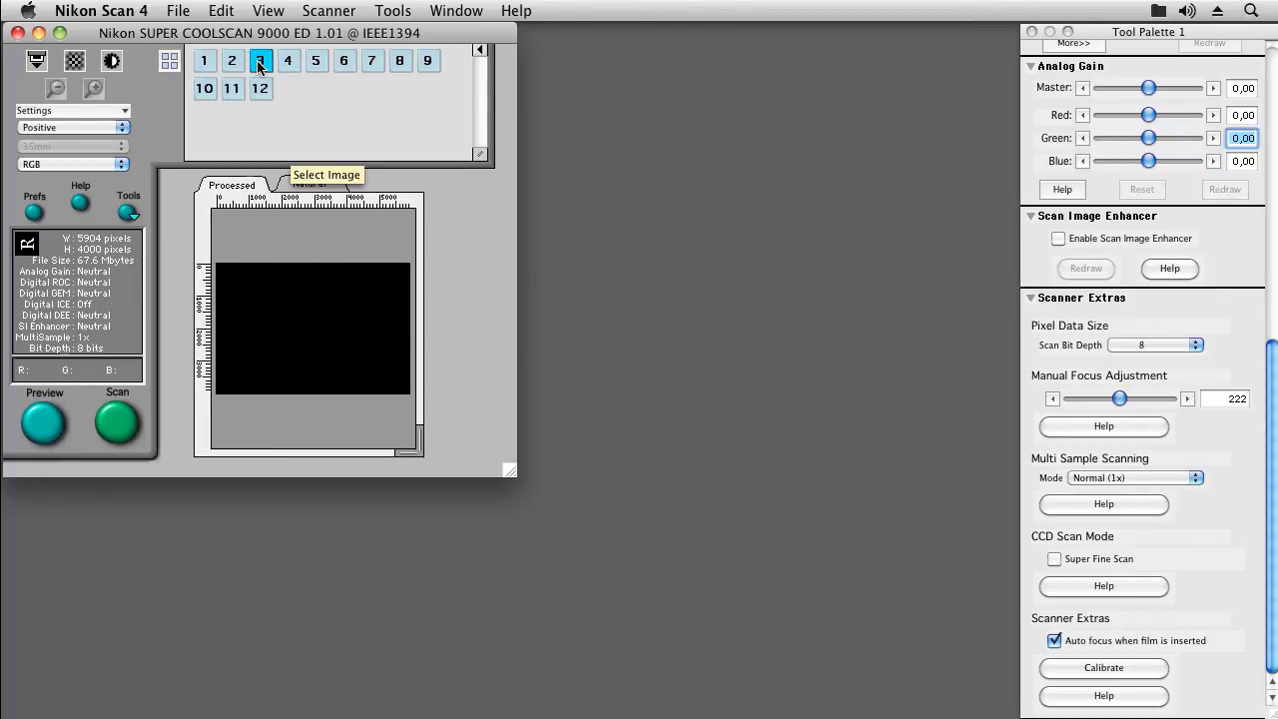
pyautogui.click(203, 68)
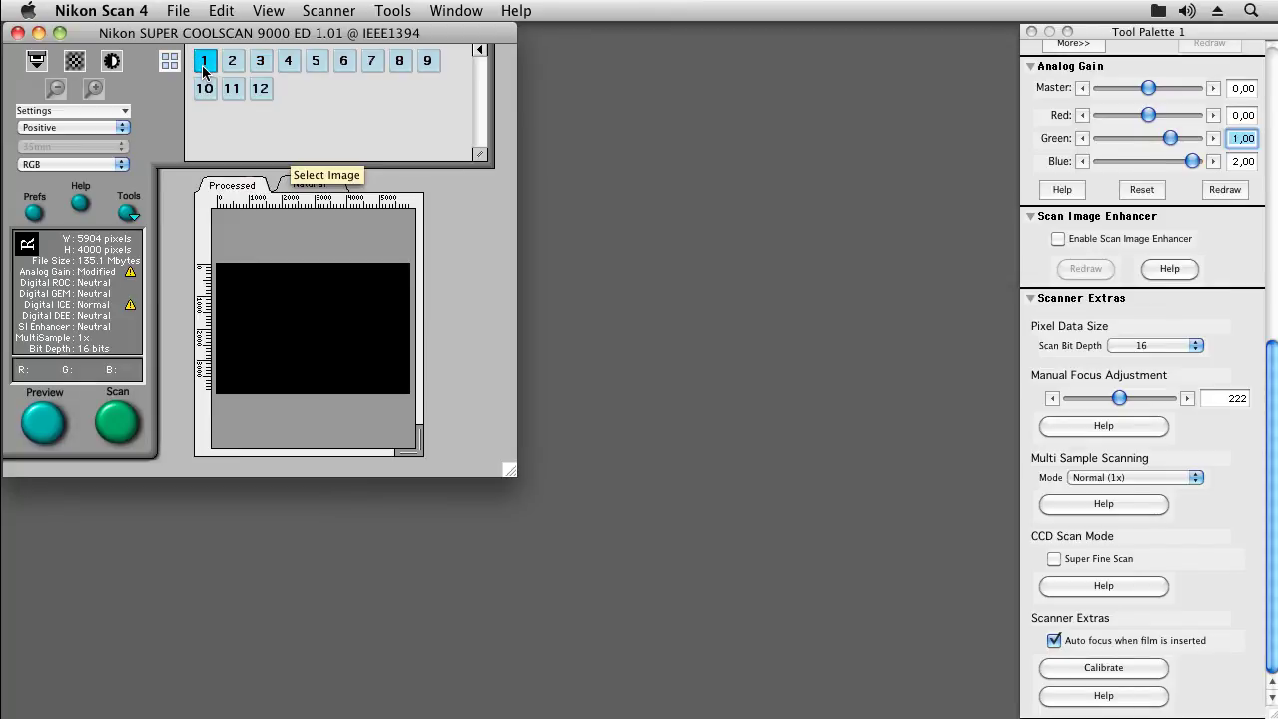
pyautogui.click(130, 113)
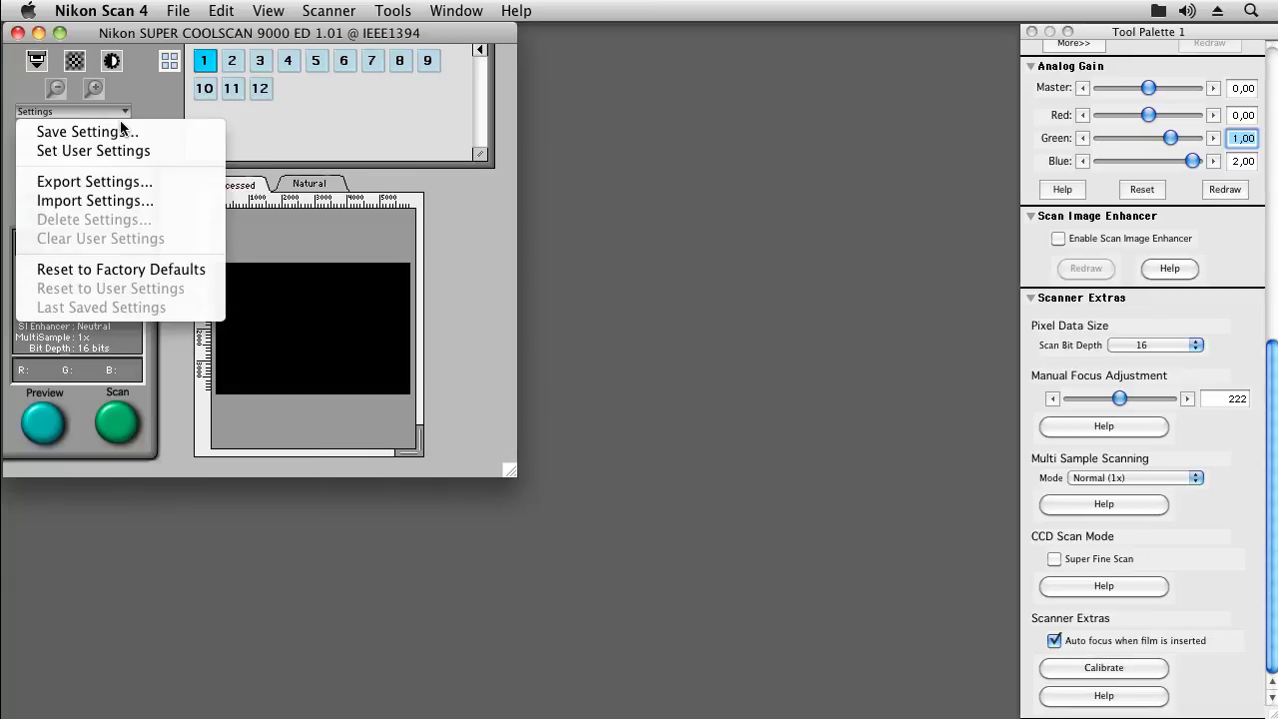
pyautogui.click(120, 130)
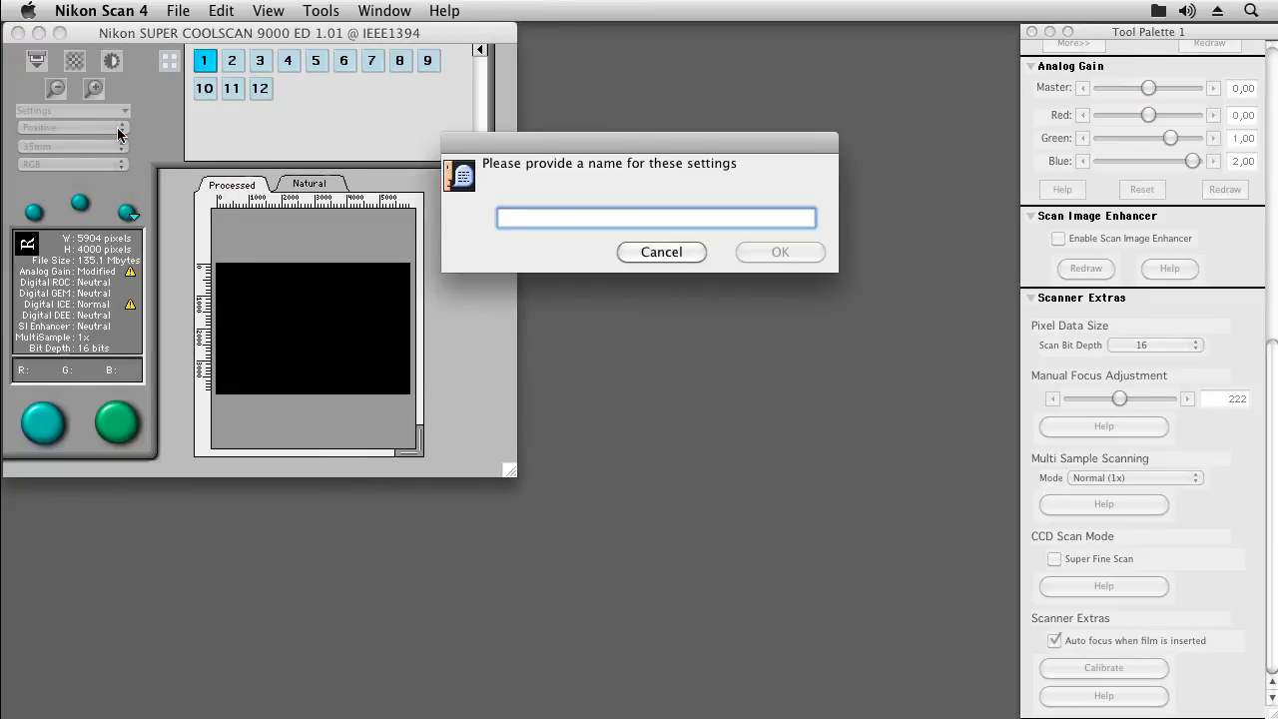
pyautogui.write('linea')
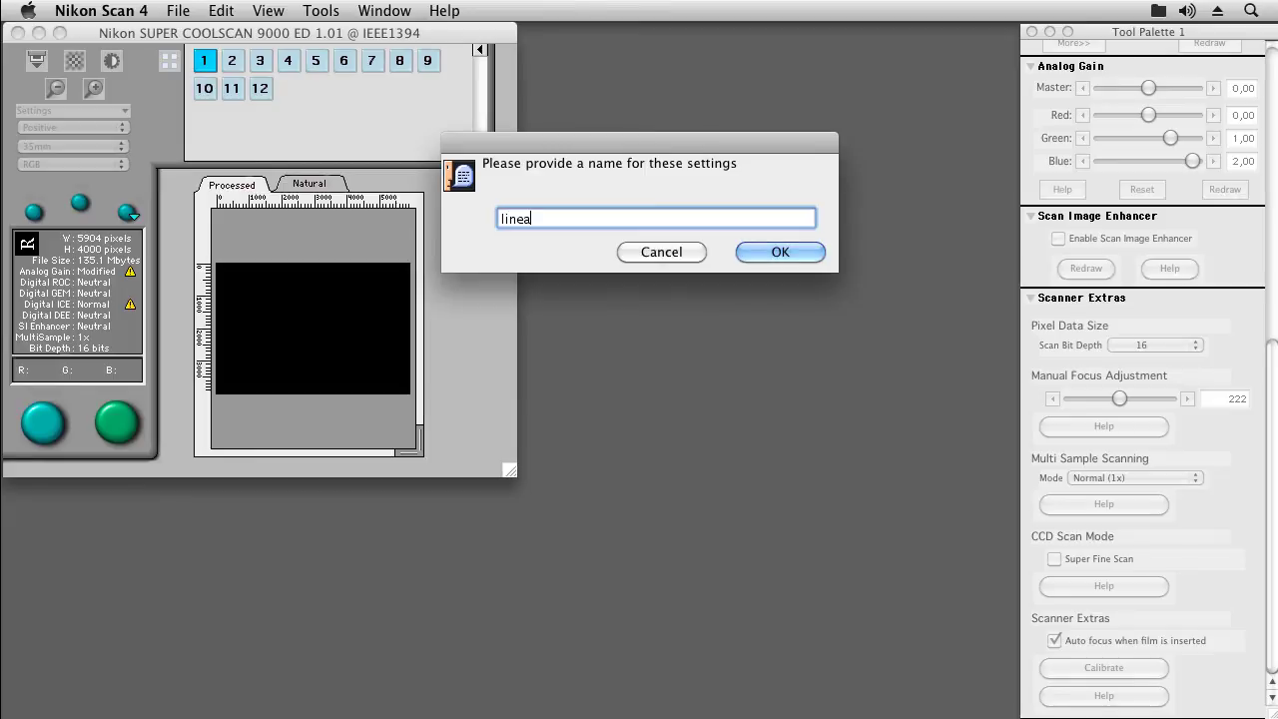
pyautogui.write('r neg')
pyautogui.write('ati')
pyautogui.write('ve 1x')
pyautogui.write(' 1')
pyautogui.write('G2')
pyautogui.write('E')
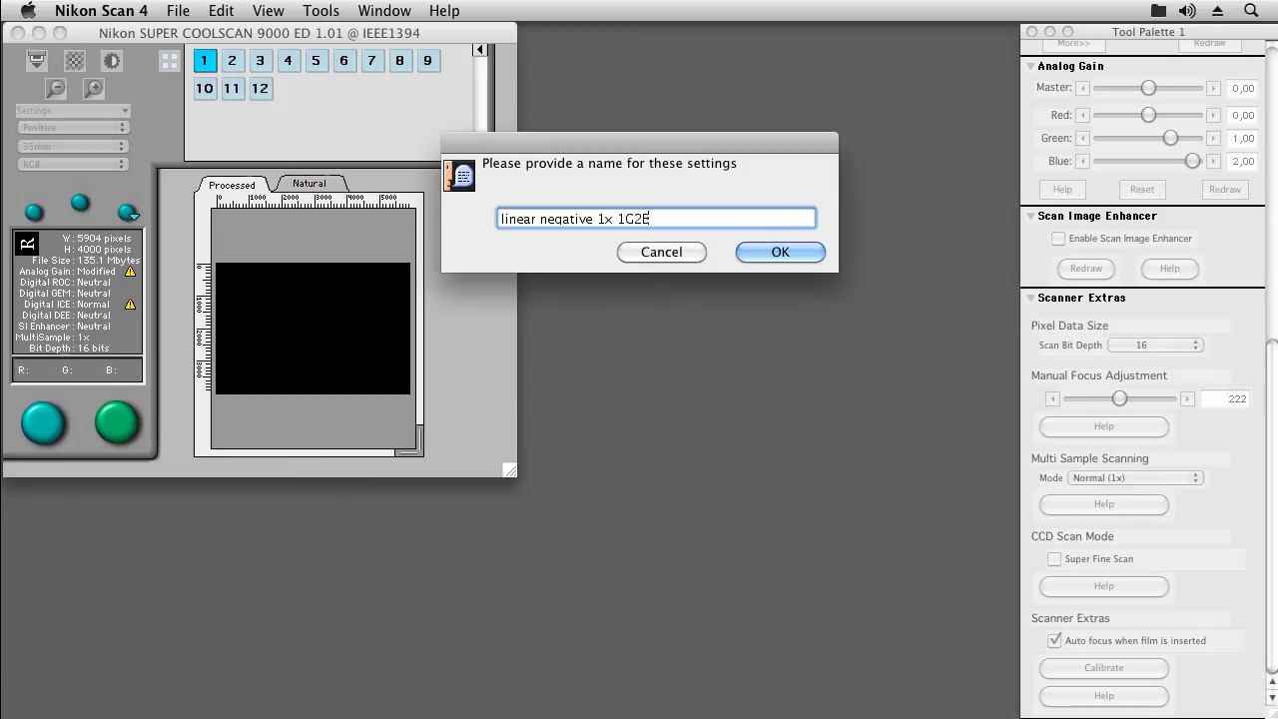
# Step: Save the preset, apply 'linear negative 1x 1G2B' to frame 3, and scan it
pyautogui.click(811, 252)
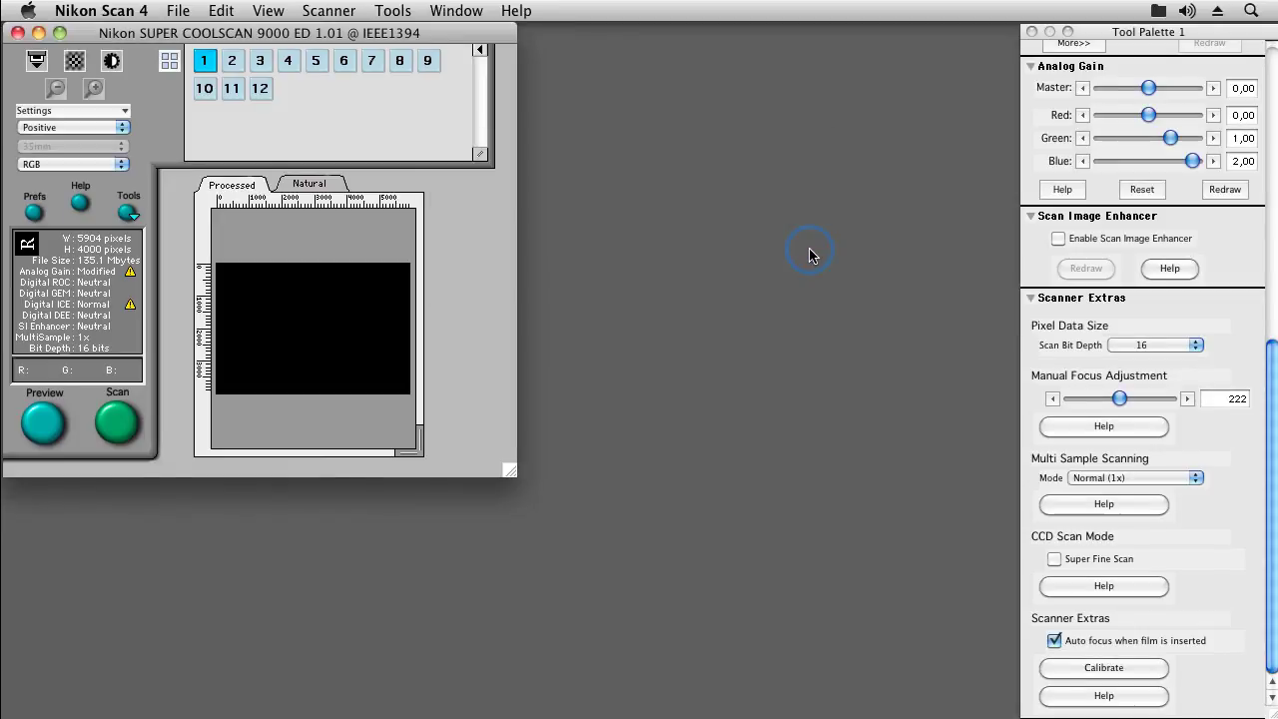
pyautogui.click(262, 64)
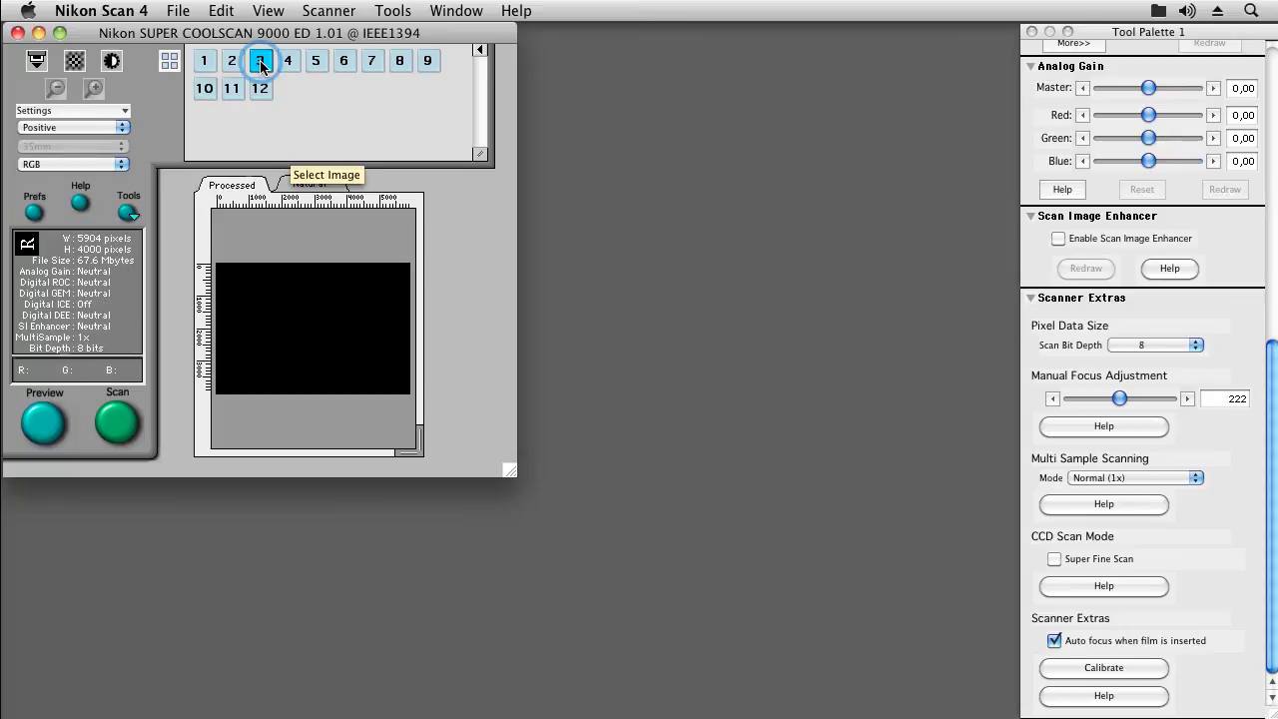
pyautogui.click(90, 111)
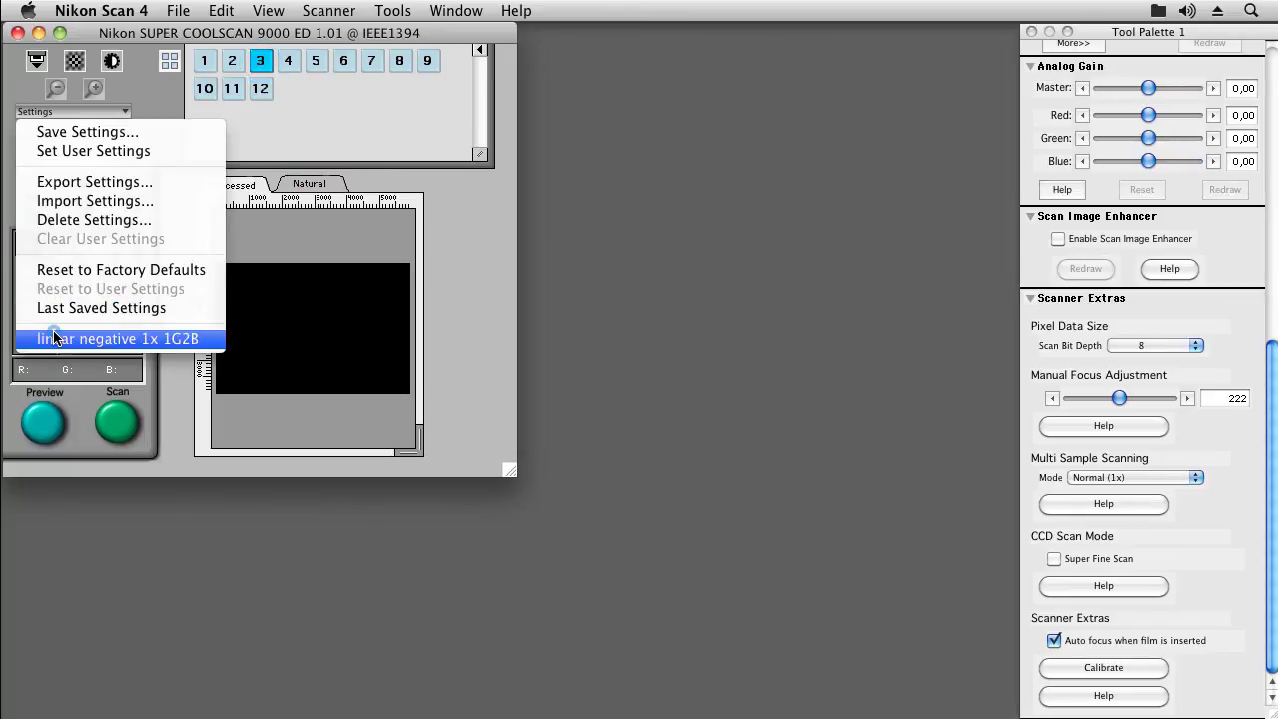
pyautogui.click(55, 338)
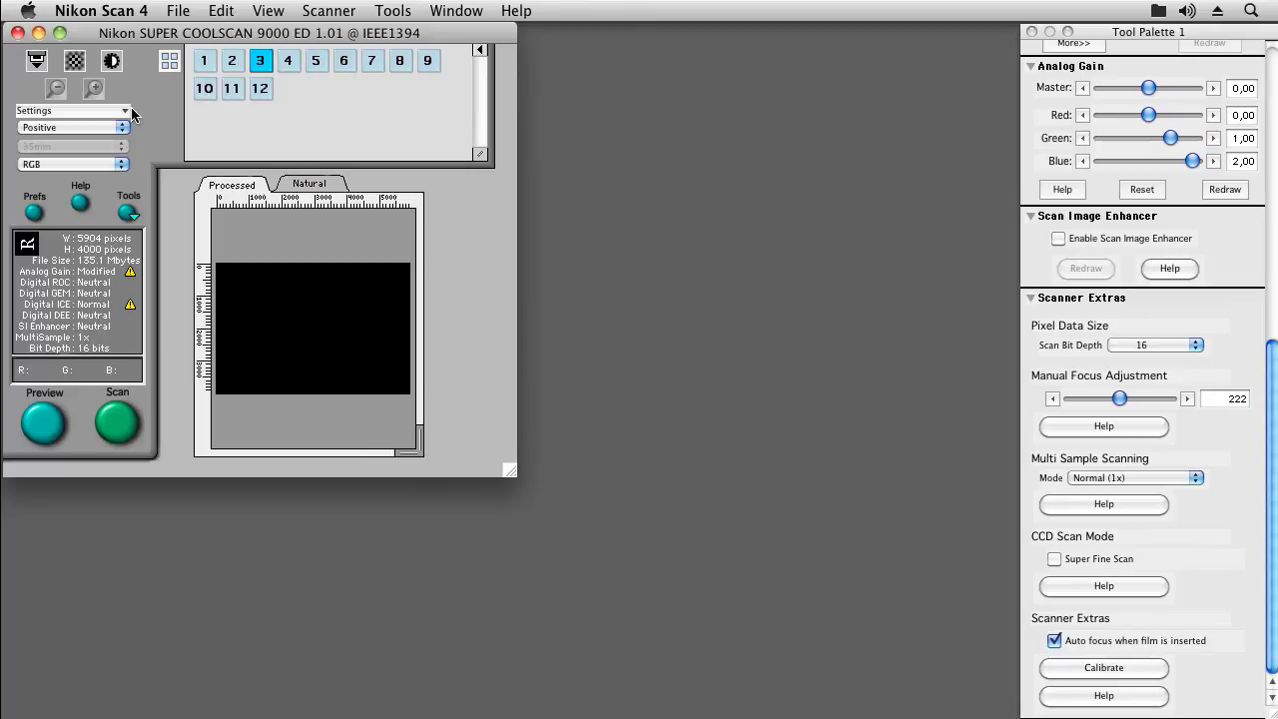
pyautogui.click(110, 430)
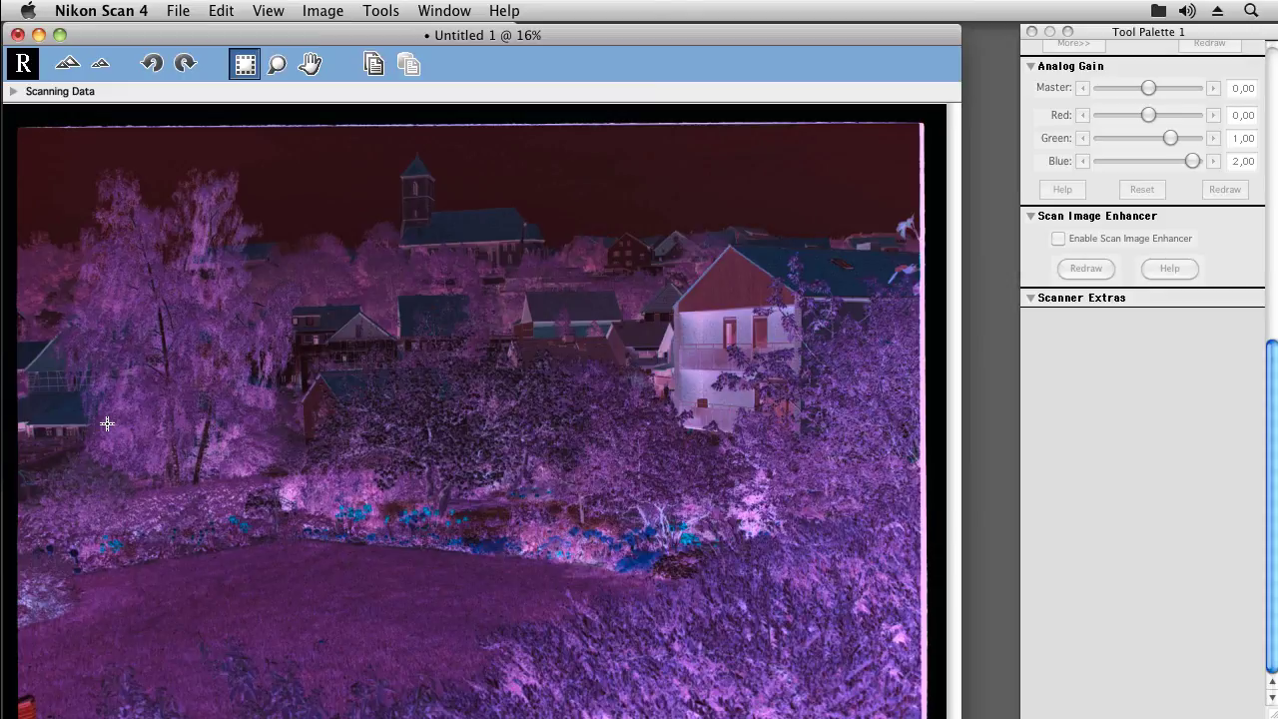
# Step: Save the scan to the Desktop as a TIFF file named 'linear scan'
pyautogui.click(189, 17)
pyautogui.click(215, 109)
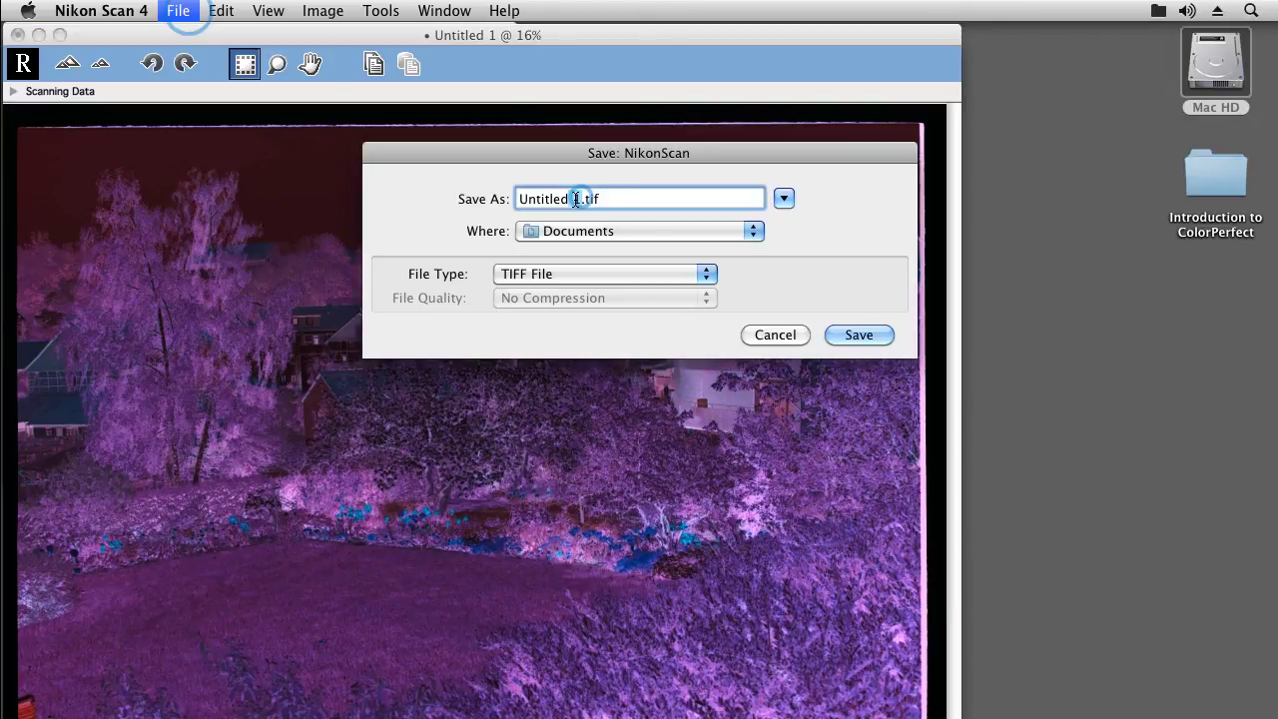
pyautogui.write('line')
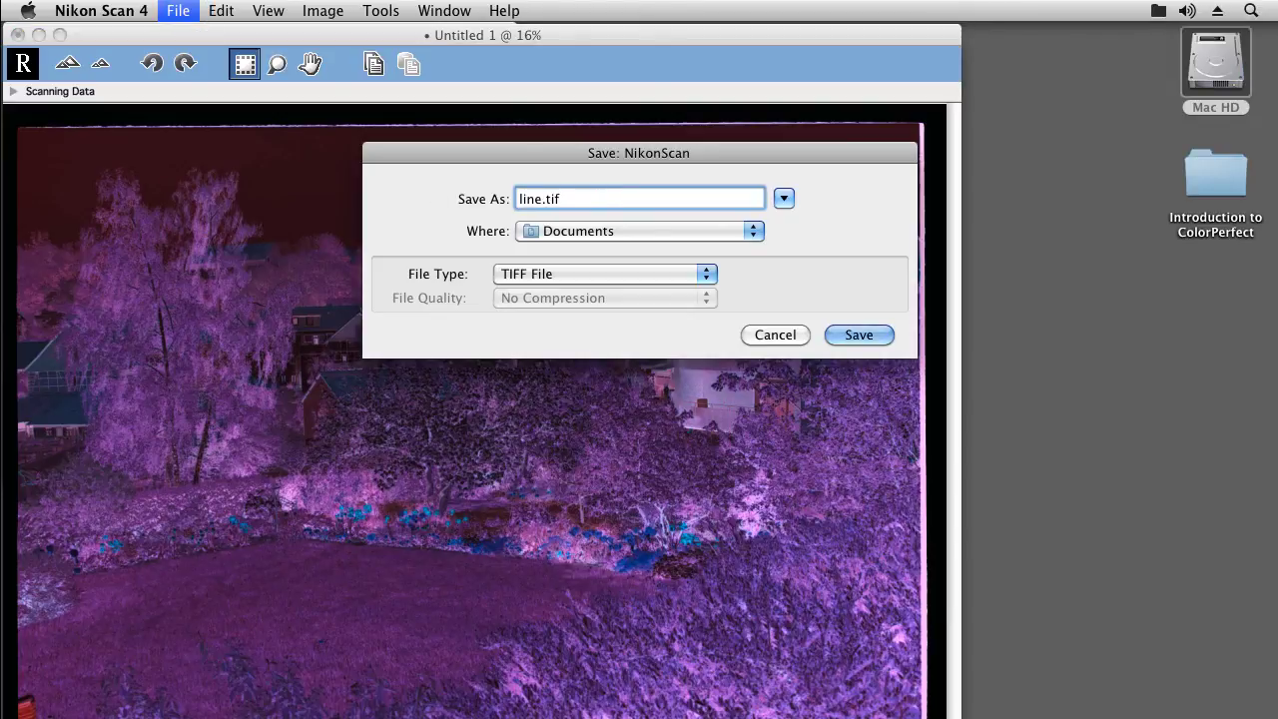
pyautogui.write('ar scan')
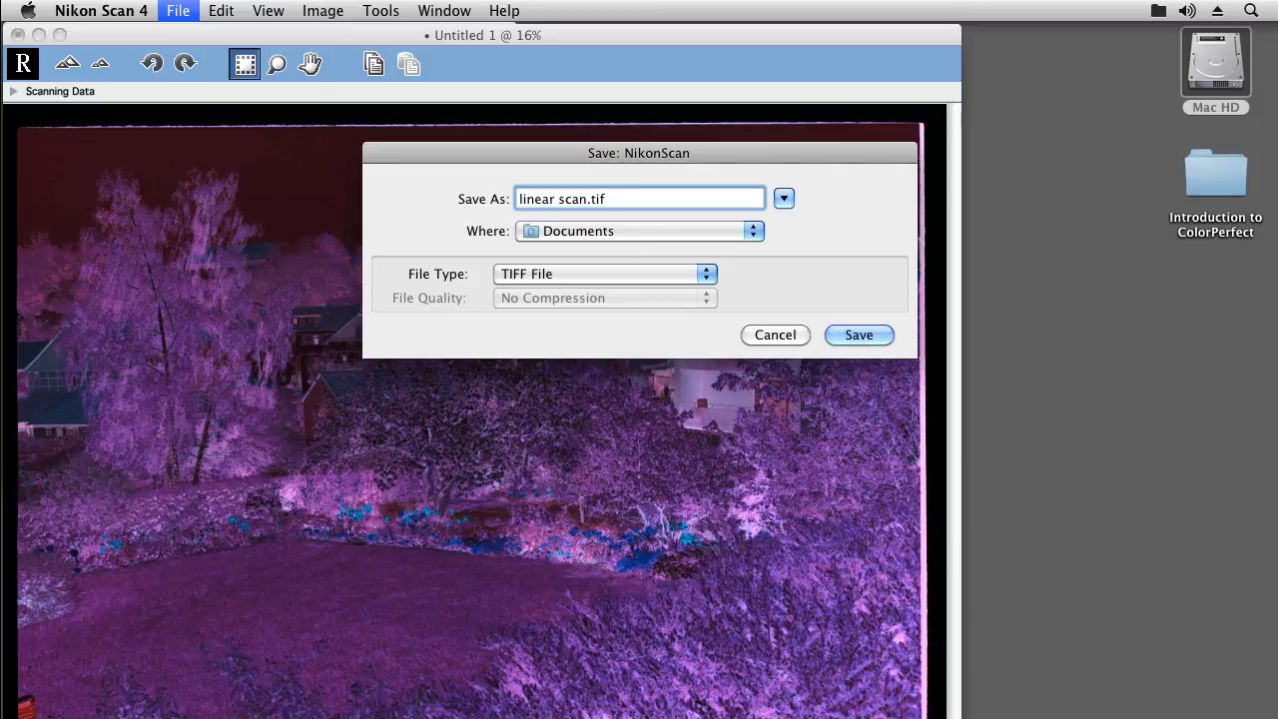
pyautogui.click(551, 232)
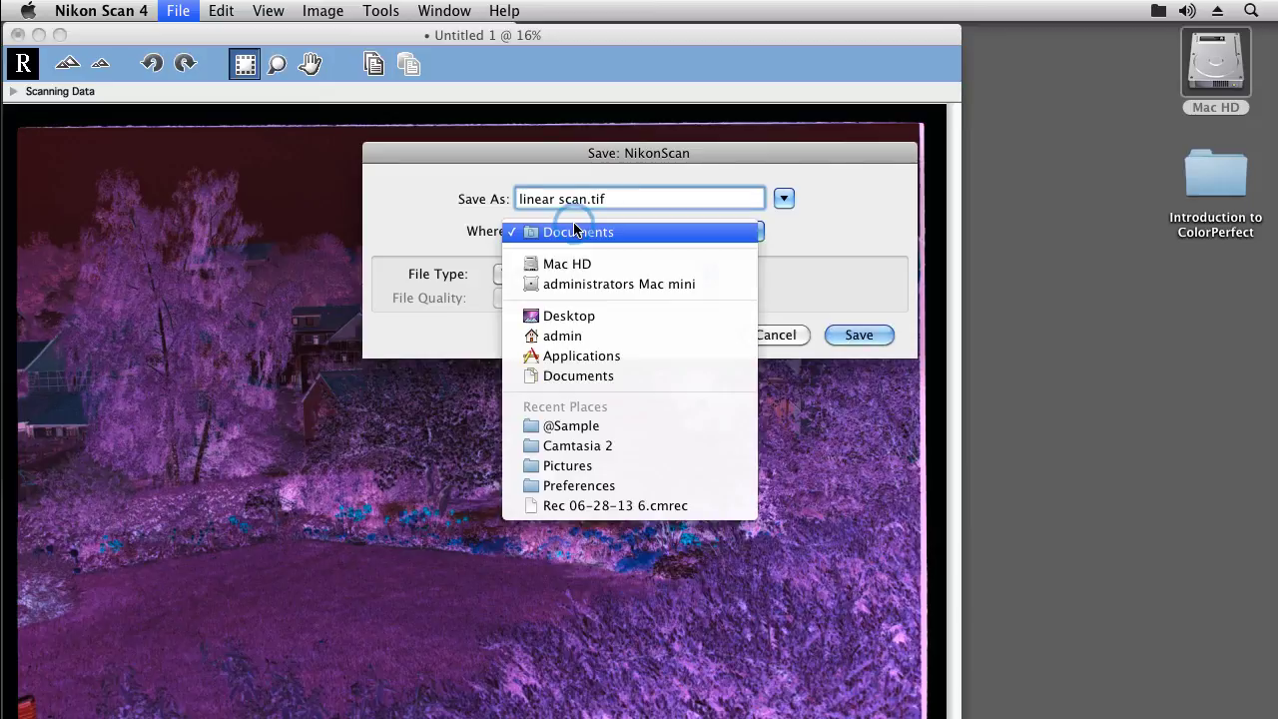
pyautogui.click(556, 318)
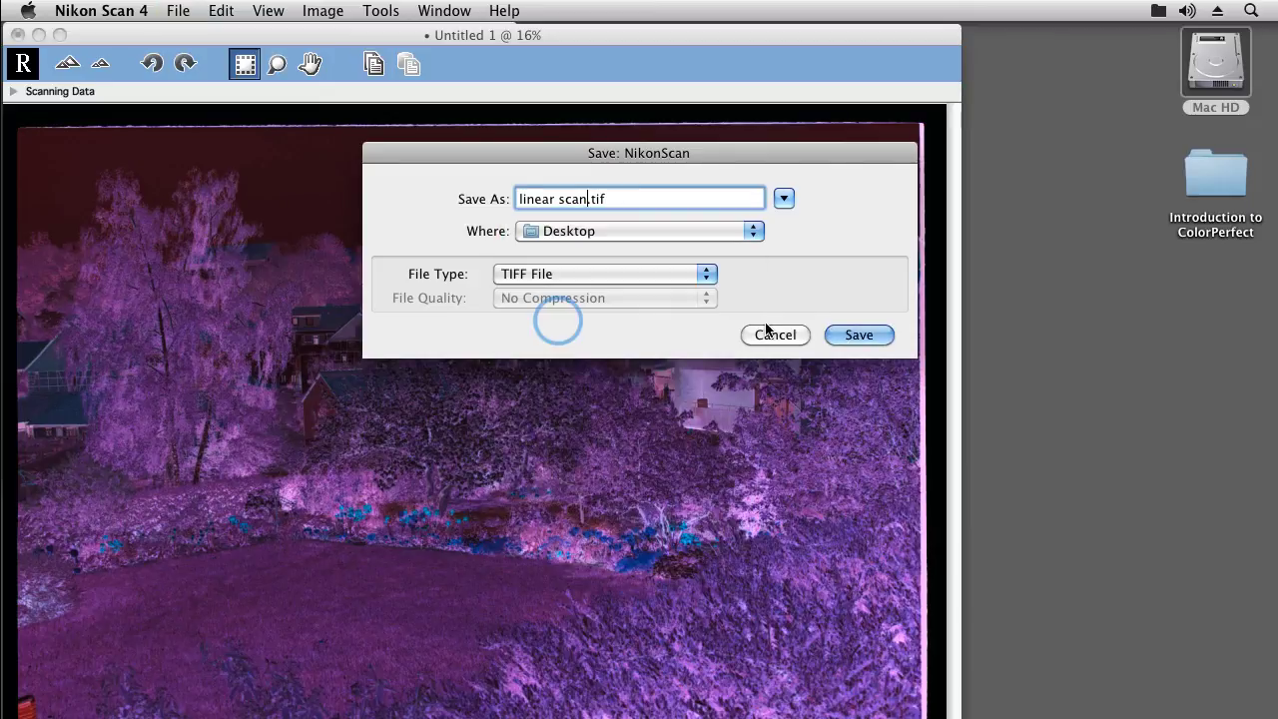
pyautogui.click(858, 336)
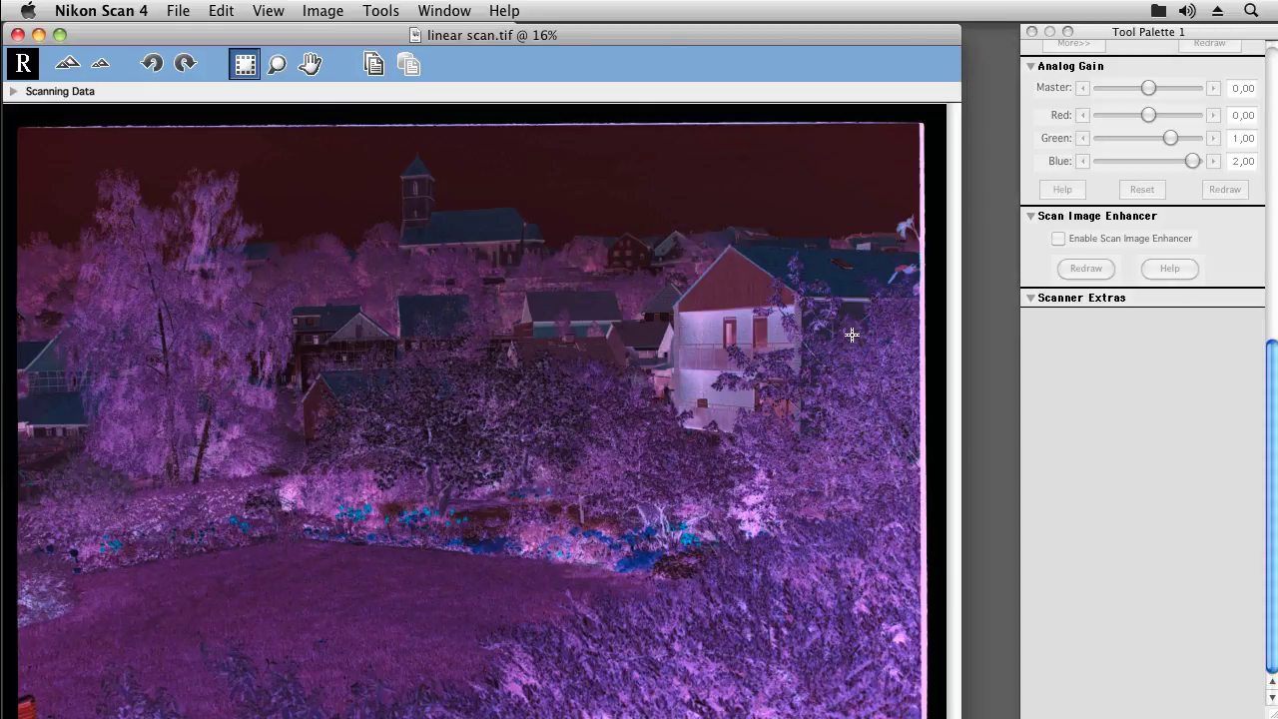